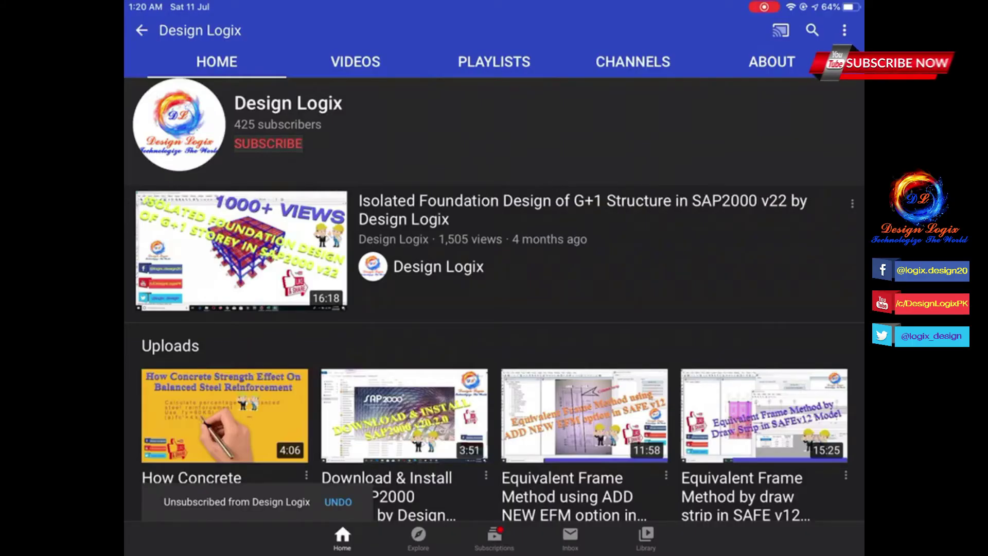
# Set the Design Logix channel's notifications to All
pyautogui.click(844, 144)
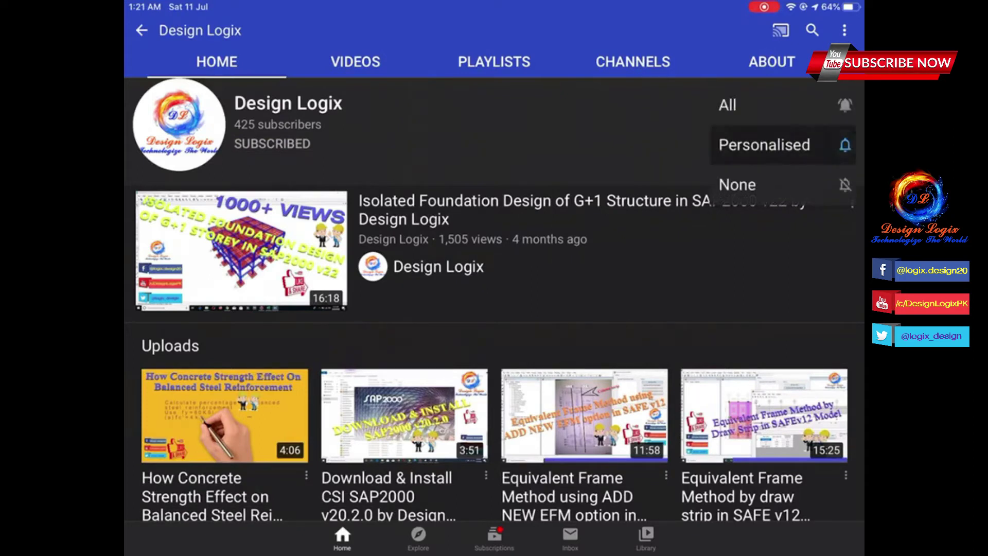
pyautogui.click(728, 105)
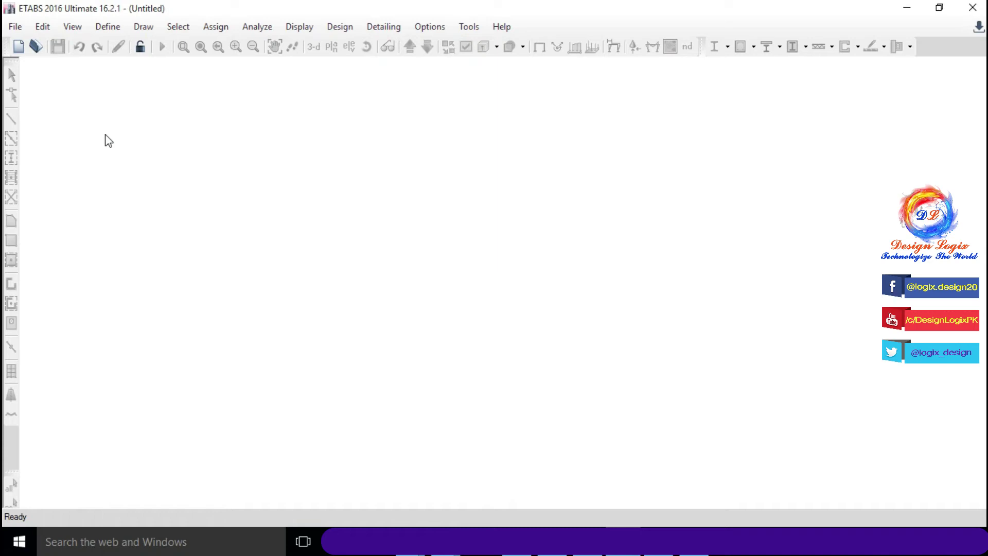
# Start a new model using the built-in U.S. Customary settings
pyautogui.click(15, 26)
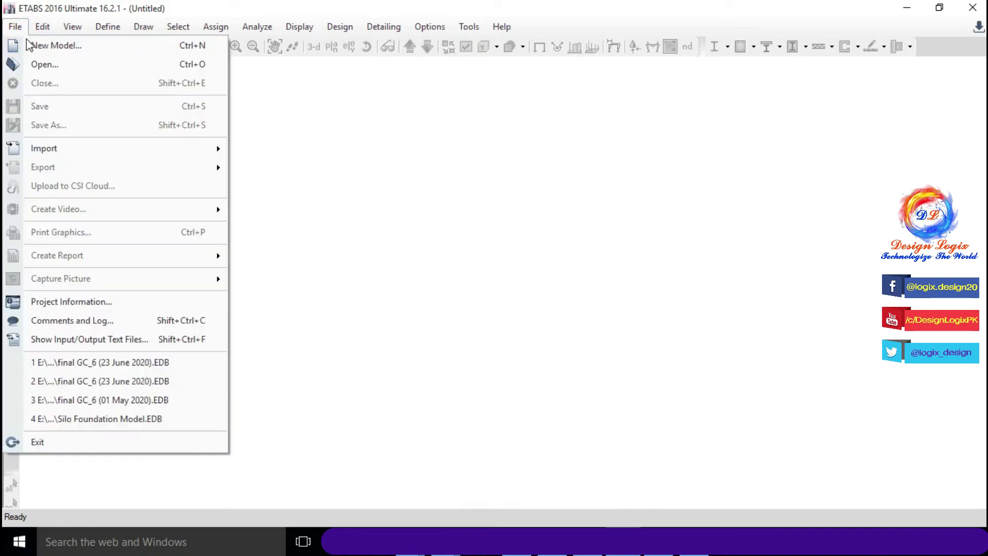
pyautogui.click(41, 47)
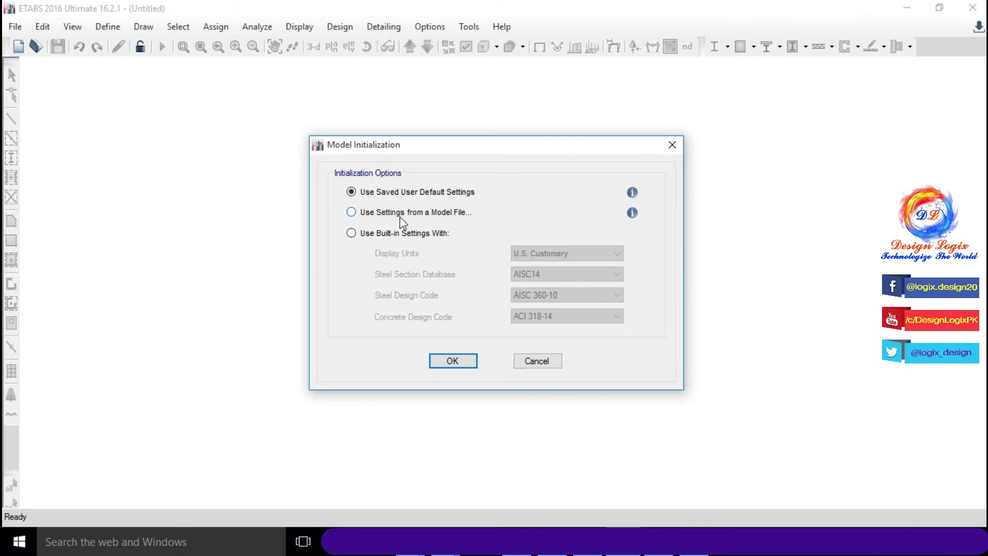
pyautogui.click(418, 235)
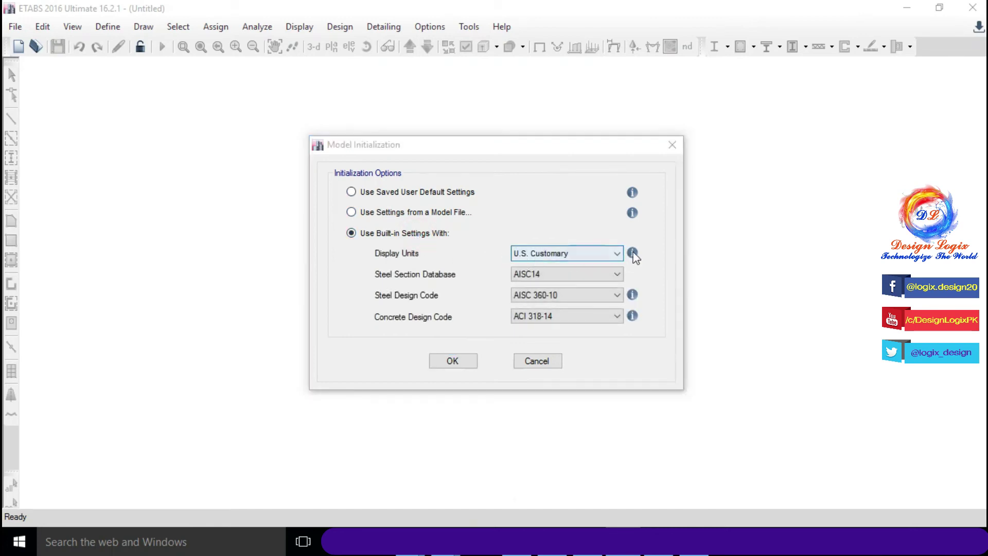
pyautogui.moveTo(632, 253)
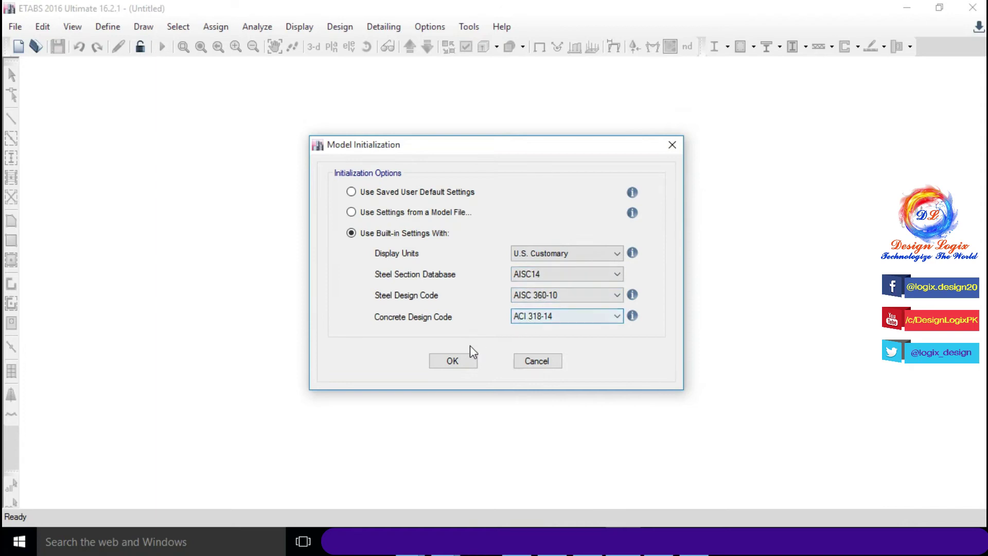
pyautogui.click(466, 360)
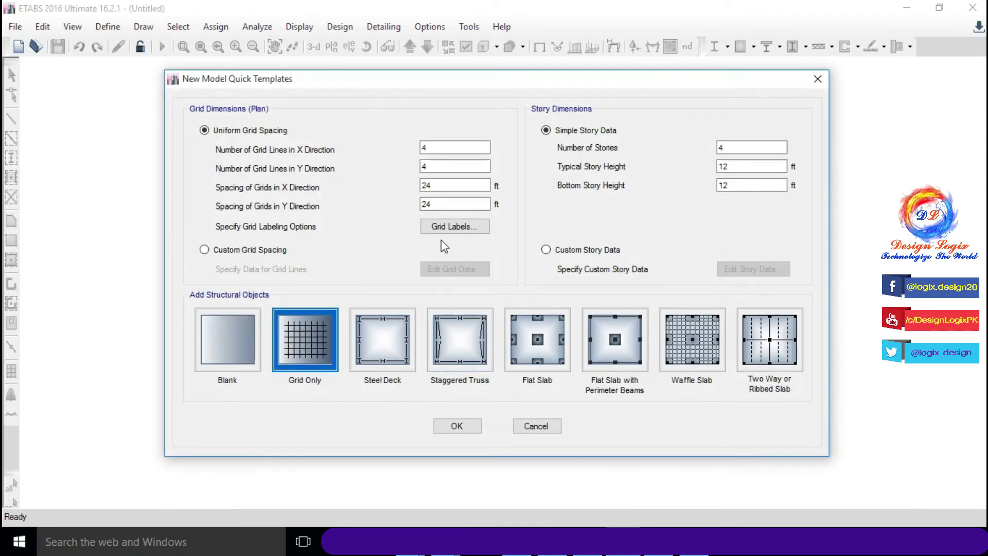
# Create a grid-only model with 2 X and 2 Y grid lines and 15 ft X spacing
pyautogui.click(431, 149)
pyautogui.moveTo(432, 149); pyautogui.dragTo(409, 150)
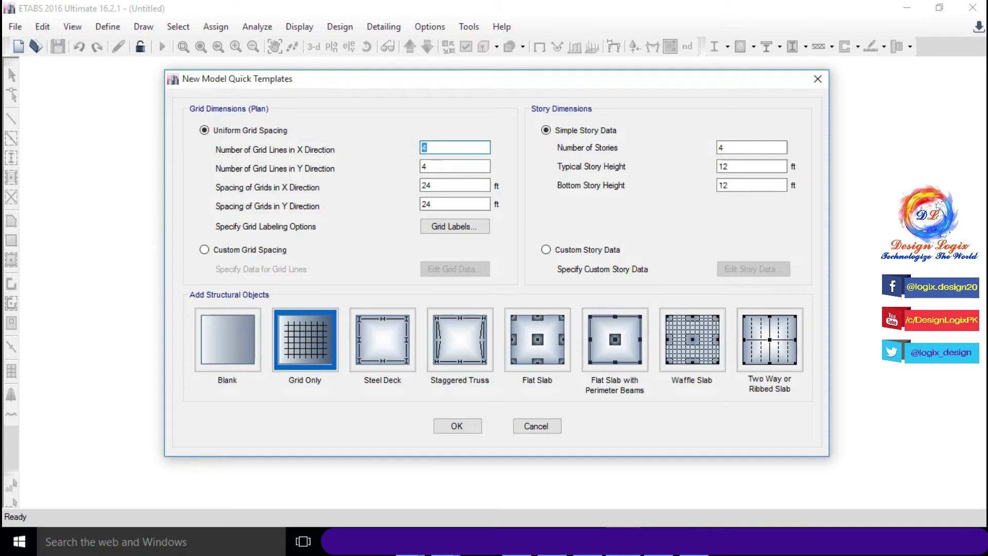
pyautogui.write('2')
pyautogui.doubleClick(426, 166)
pyautogui.write('2')
pyautogui.doubleClick(431, 185)
pyautogui.write('15')
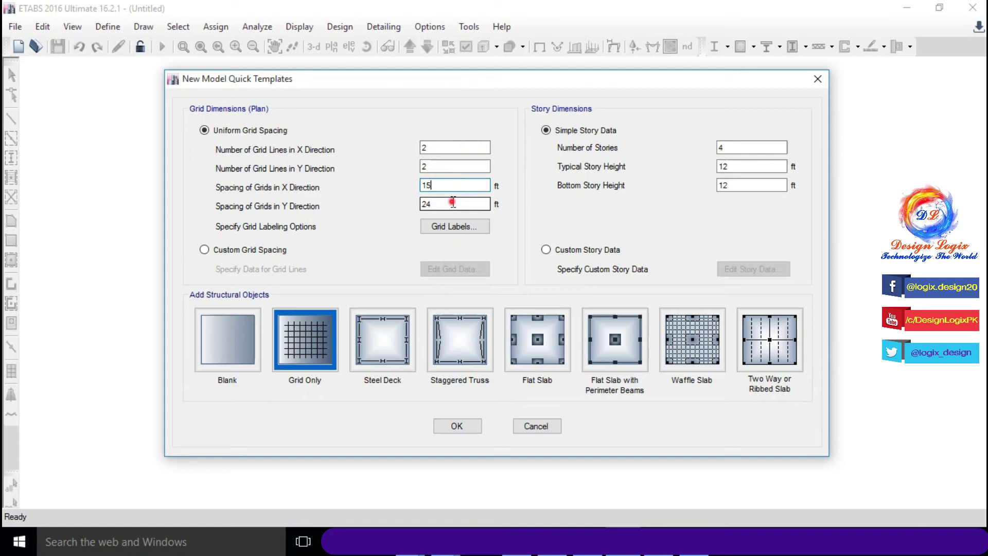
pyautogui.click(453, 203)
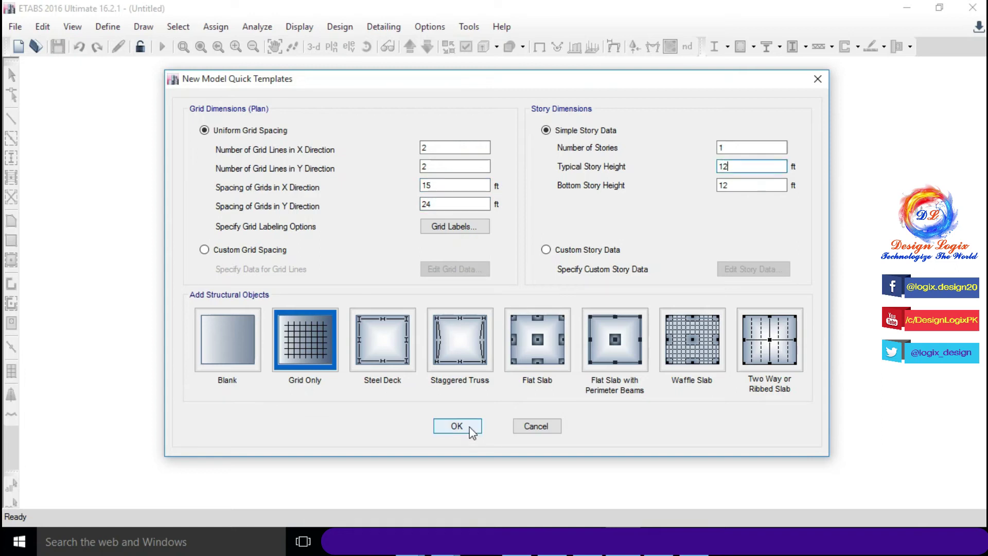
pyautogui.click(457, 426)
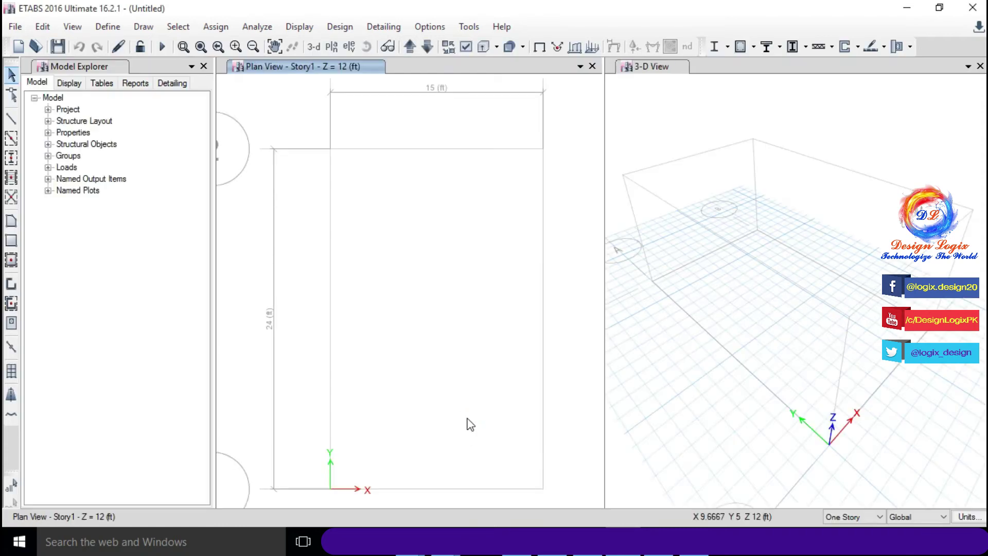
# Close the 3-D view and show Elevation View 1 with grids A and B
pyautogui.click(981, 66)
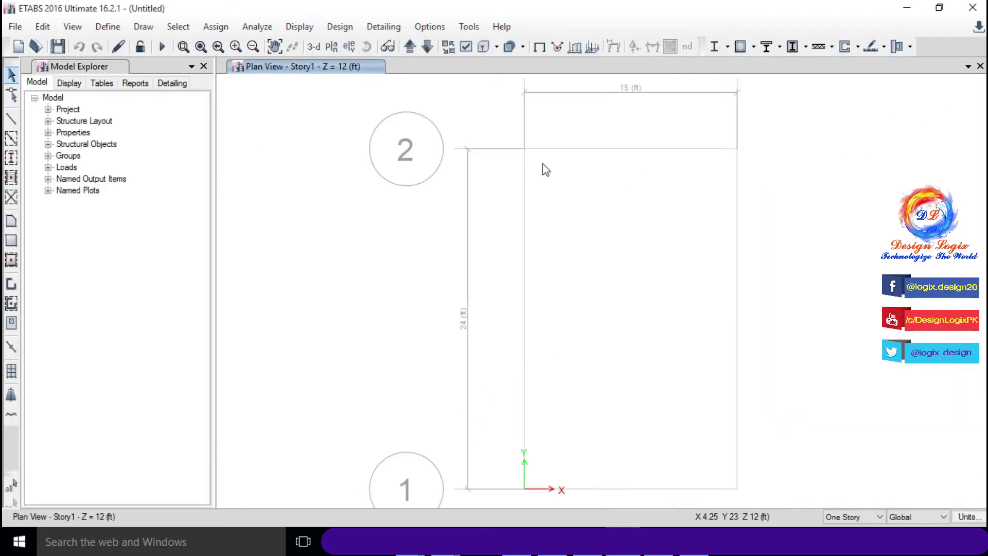
pyautogui.click(349, 47)
pyautogui.click(379, 211)
pyautogui.click(430, 451)
pyautogui.scroll(3, 428, 341)
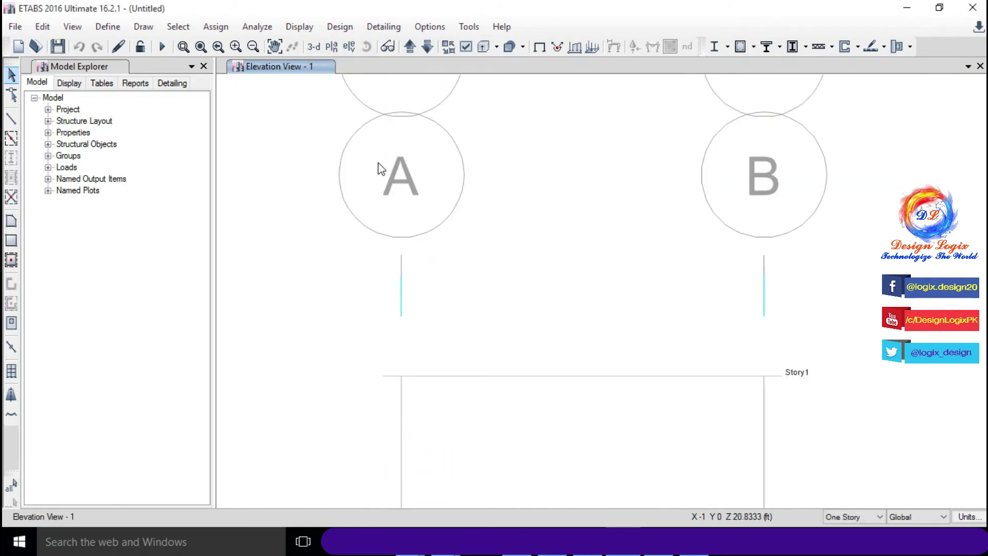
pyautogui.click(107, 26)
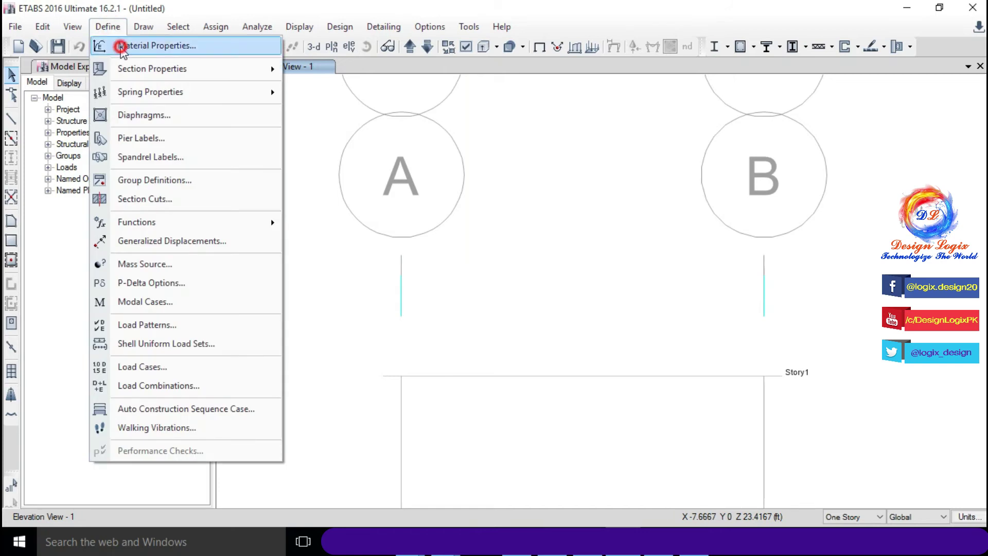
# Add a new concrete material with grade f'c 3000 psi
pyautogui.click(122, 48)
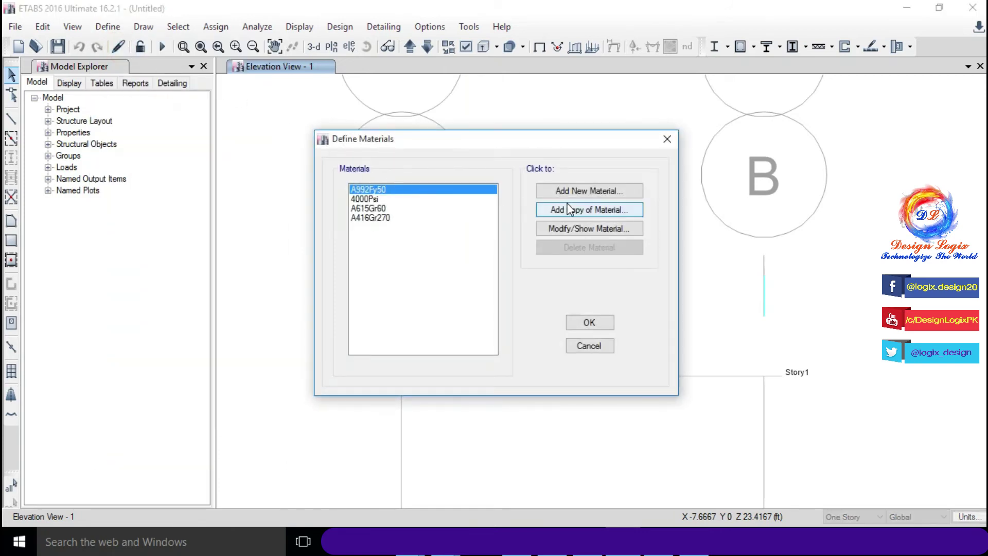
pyautogui.click(584, 191)
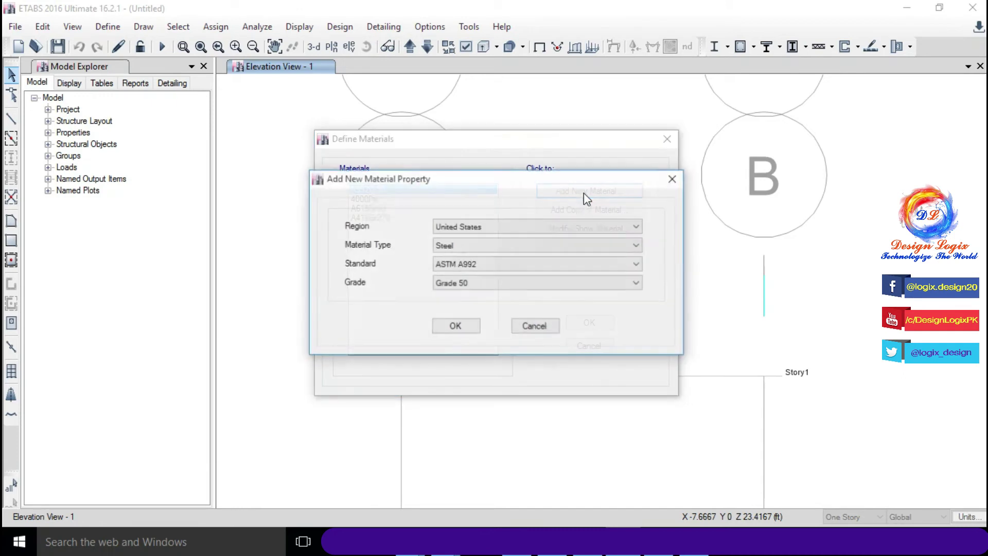
pyautogui.click(454, 244)
pyautogui.click(451, 269)
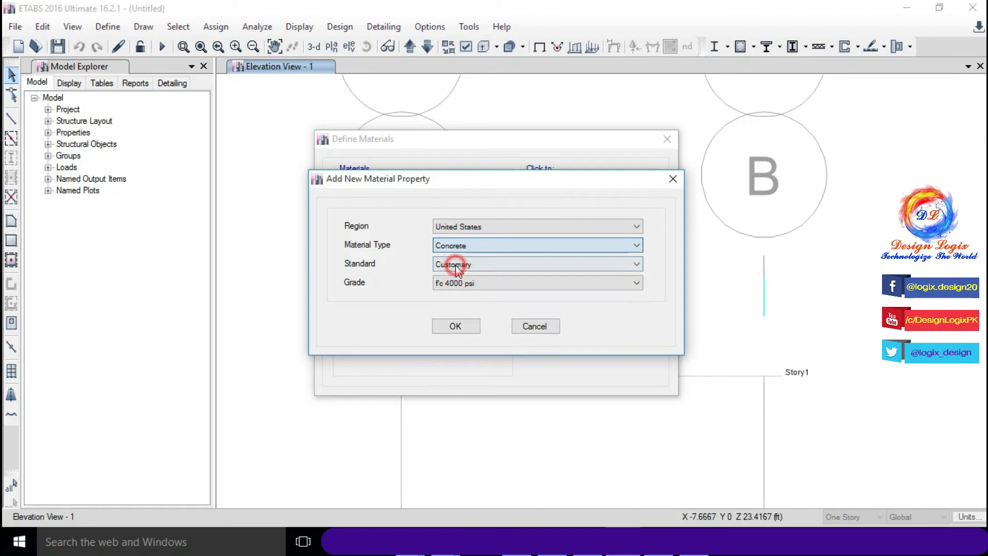
pyautogui.click(461, 286)
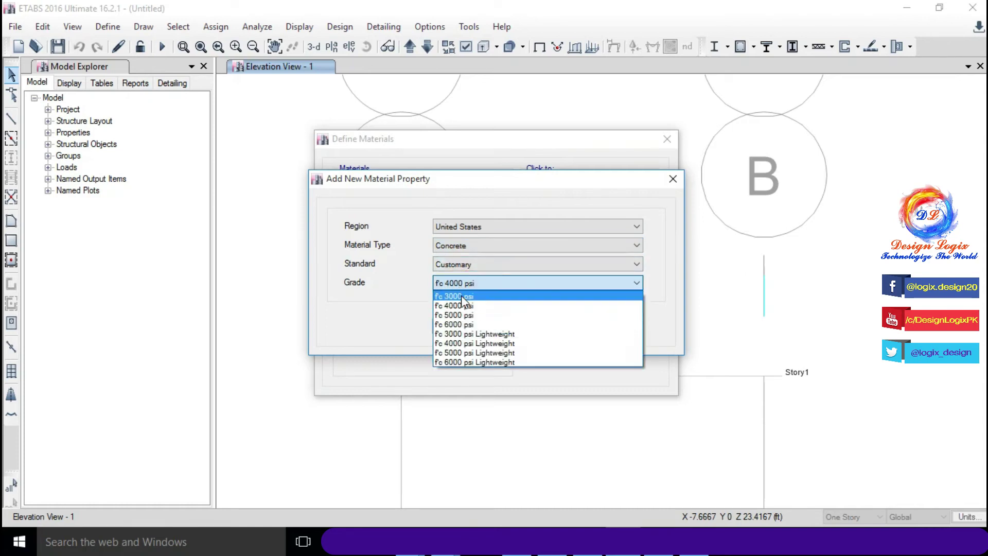
pyautogui.click(463, 297)
pyautogui.click(466, 326)
# Review the 3000Psi modulus and design data, then accept all material dialogs
pyautogui.click(579, 251)
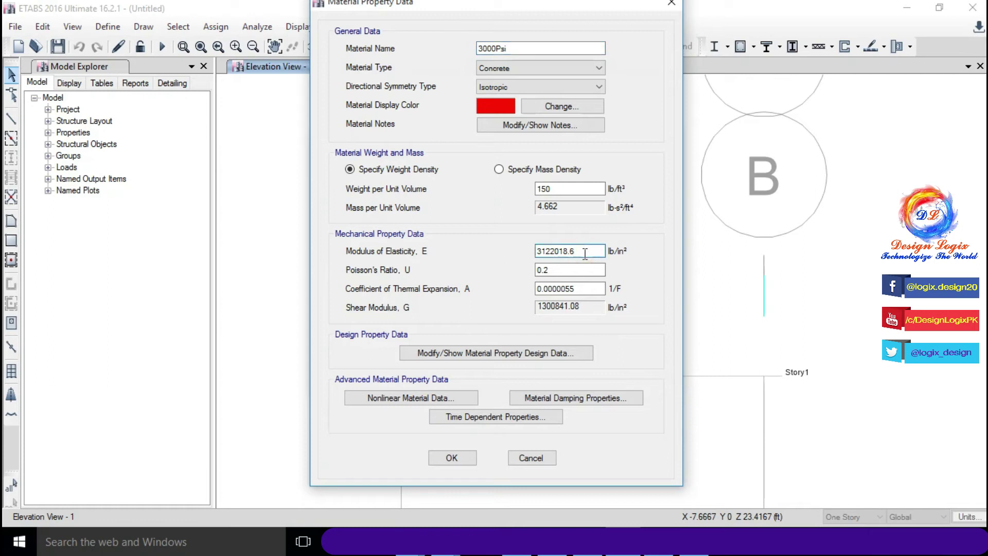
pyautogui.click(571, 353)
pyautogui.doubleClick(565, 230)
pyautogui.click(458, 365)
pyautogui.click(452, 458)
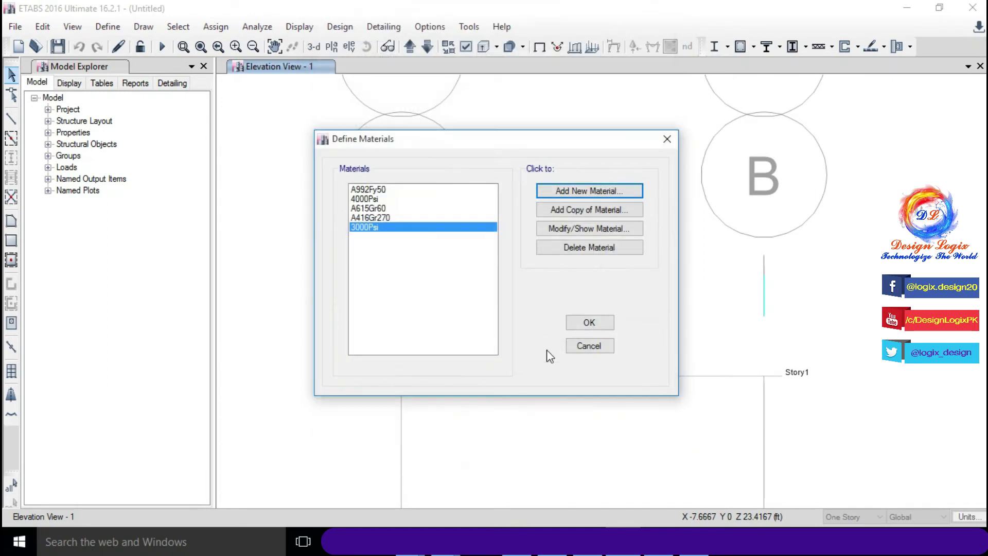
pyautogui.click(582, 323)
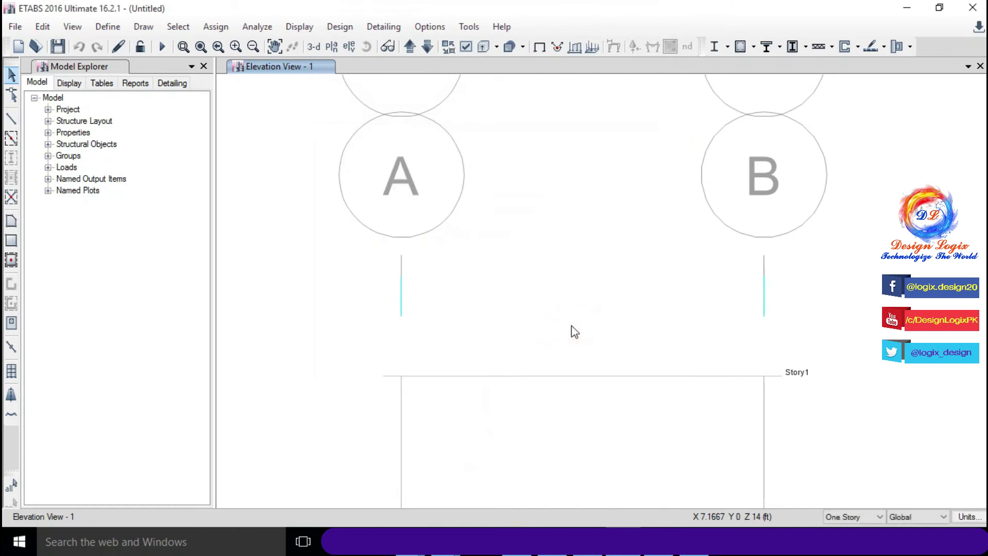
# Delete all default steel frame sections except the undeletable W10X12
pyautogui.click(118, 32)
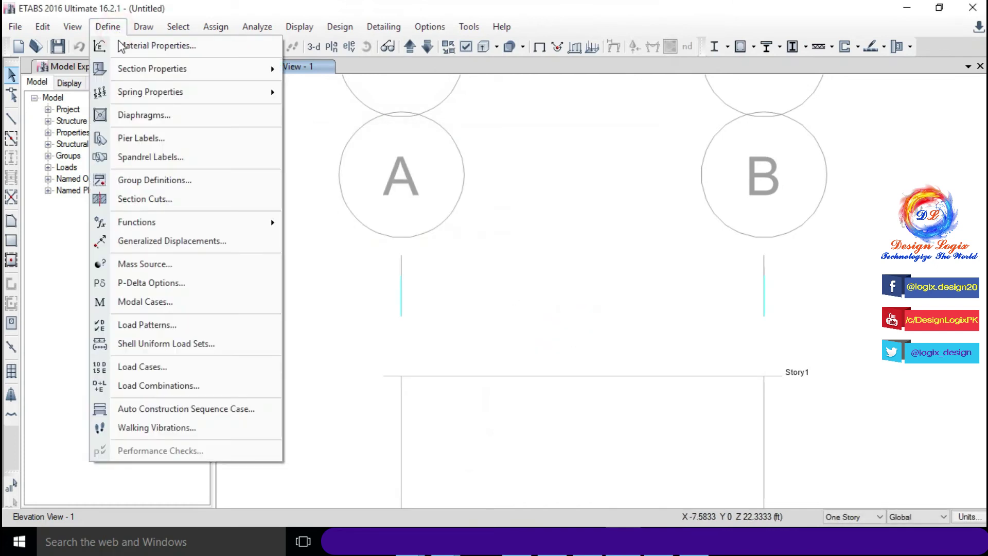
pyautogui.moveTo(138, 68)
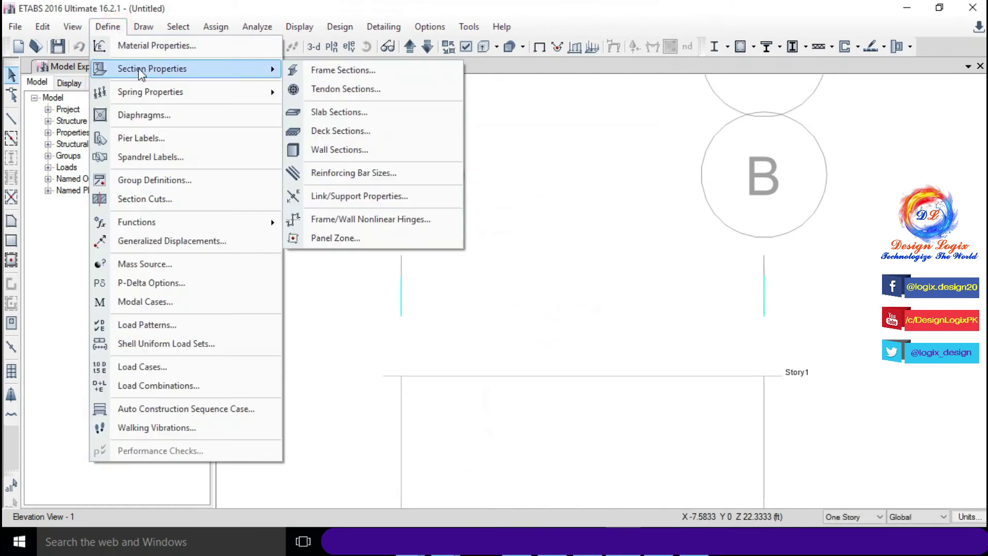
pyautogui.click(313, 72)
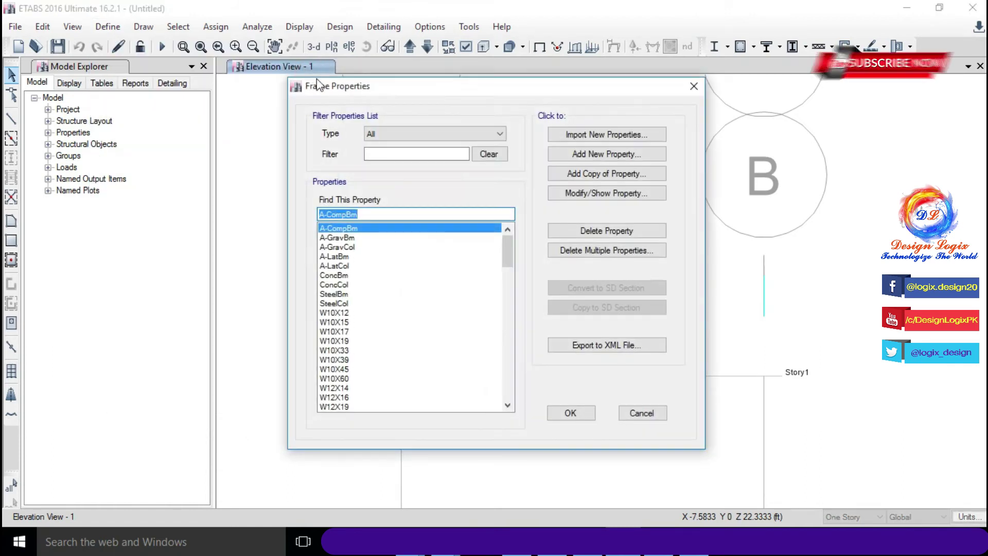
pyautogui.press('Down')
pyautogui.press('Down')
pyautogui.press('Down')
pyautogui.press('Down')
pyautogui.press('Down')
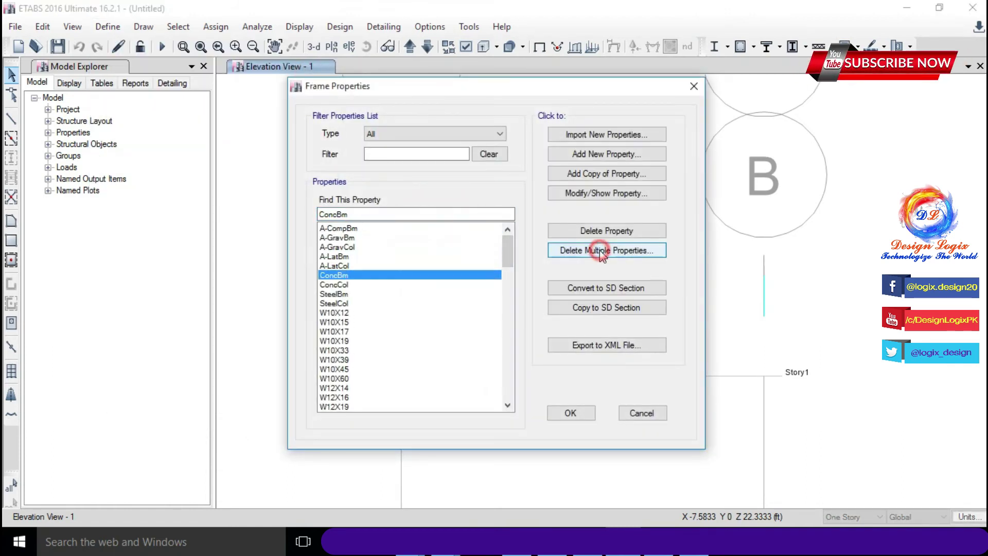
pyautogui.click(601, 250)
pyautogui.moveTo(450, 204); pyautogui.dragTo(452, 280)
pyautogui.click(494, 385)
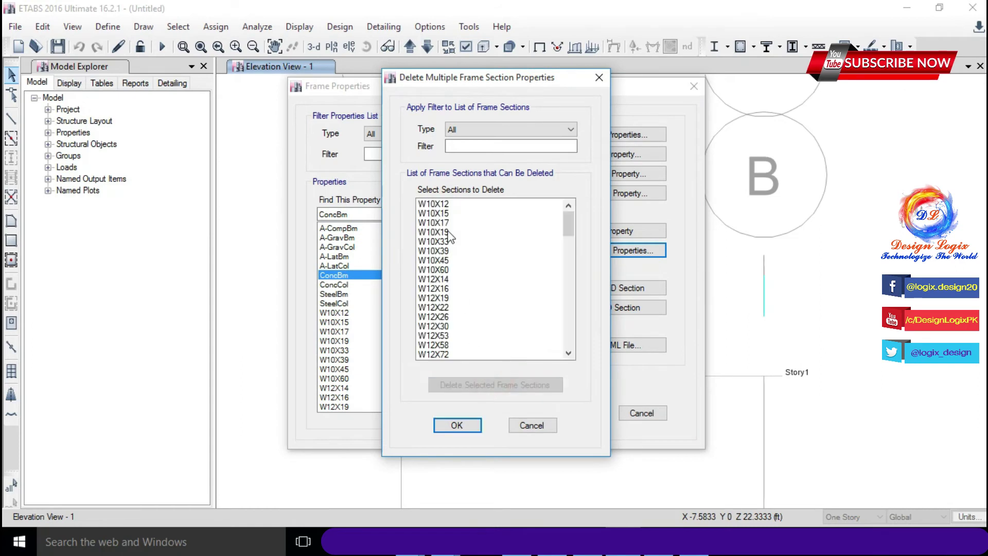
pyautogui.moveTo(438, 206); pyautogui.dragTo(482, 386)
pyautogui.click(482, 387)
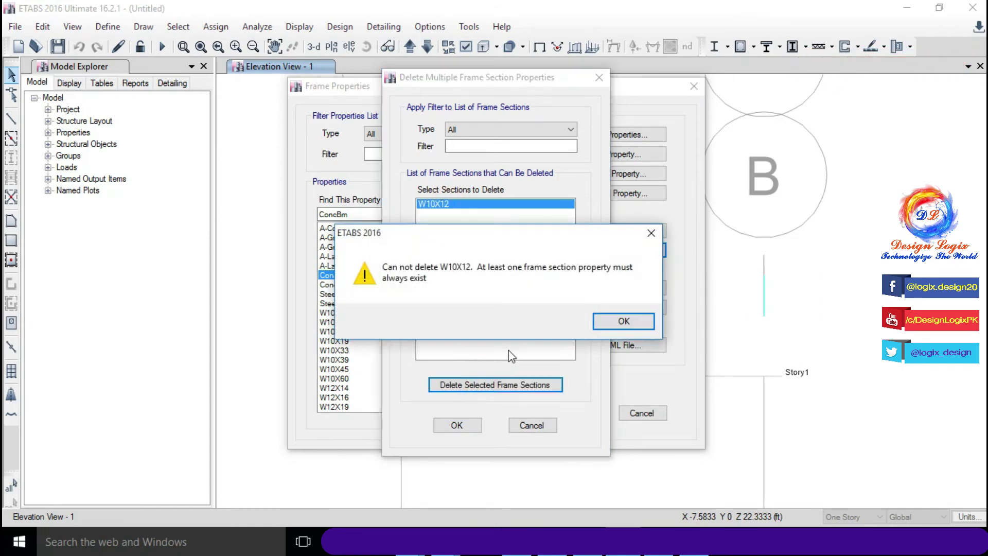
pyautogui.click(602, 322)
pyautogui.click(463, 423)
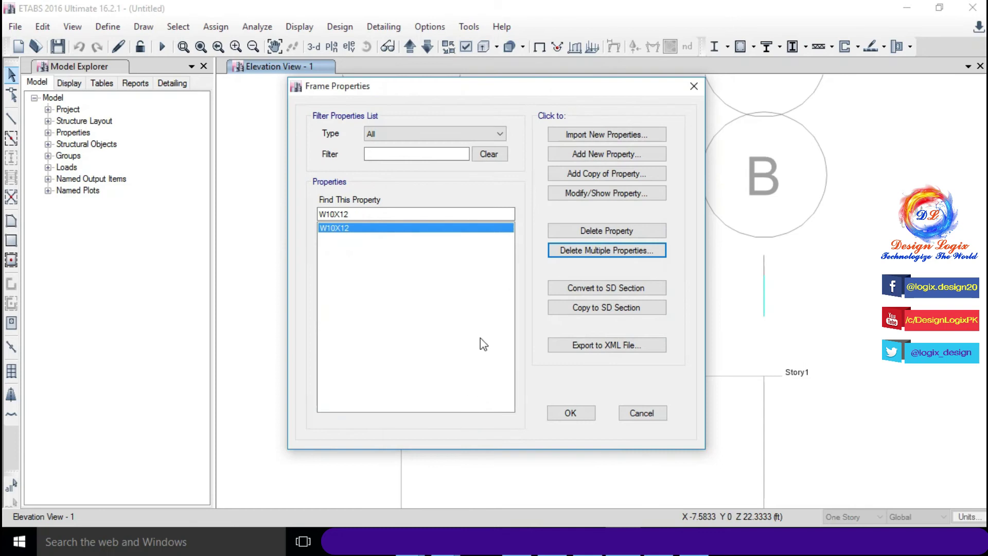
# Create rectangular concrete section 'B 12x24' in 3000Psi, 24 in deep by 12 in wide
pyautogui.click(584, 155)
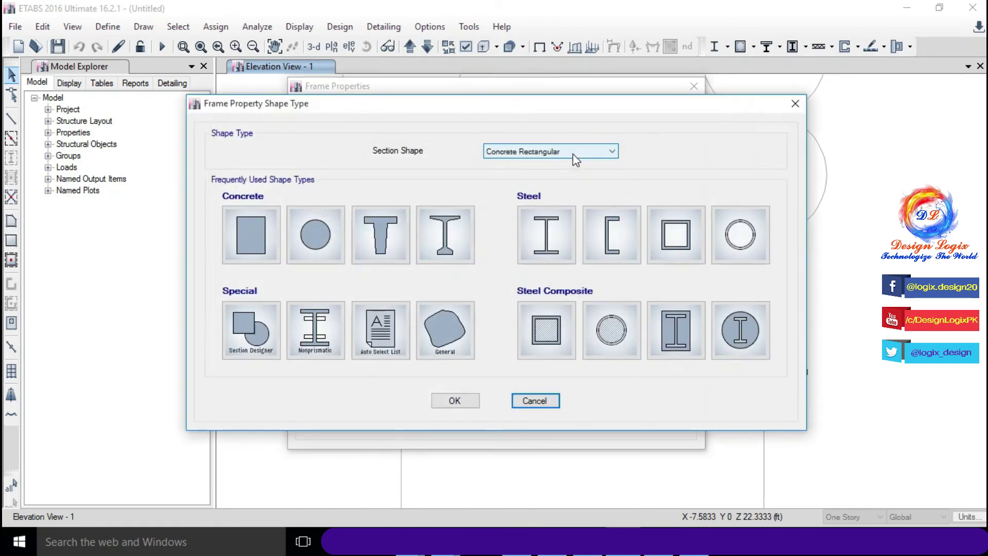
pyautogui.click(267, 235)
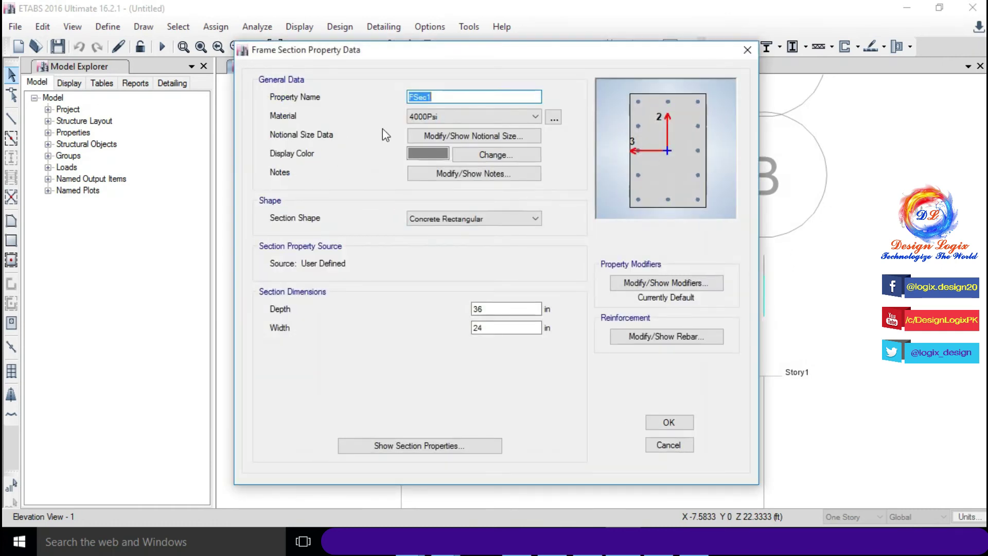
pyautogui.moveTo(437, 96); pyautogui.dragTo(407, 106)
pyautogui.write('B 12x24')
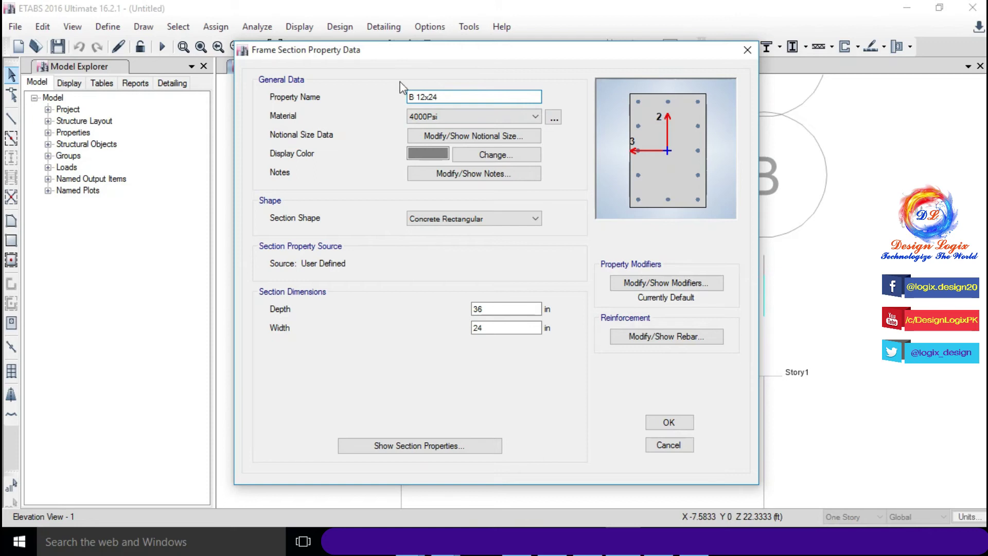
pyautogui.click(463, 116)
pyautogui.click(449, 167)
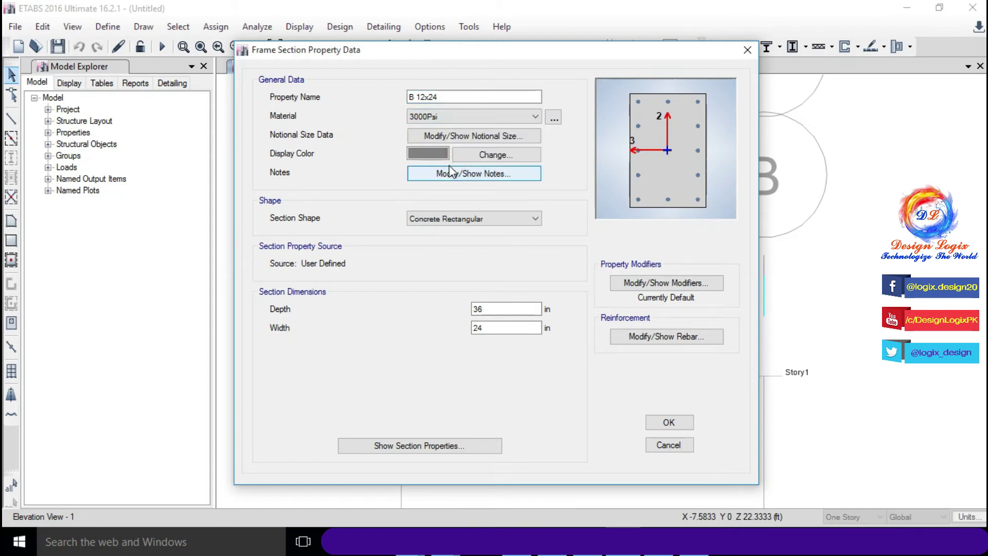
pyautogui.click(486, 310)
pyautogui.press('BackSpace')
pyautogui.press('BackSpace')
pyautogui.write('24')
pyautogui.press('Tab')
pyautogui.write('12')
pyautogui.click(497, 310)
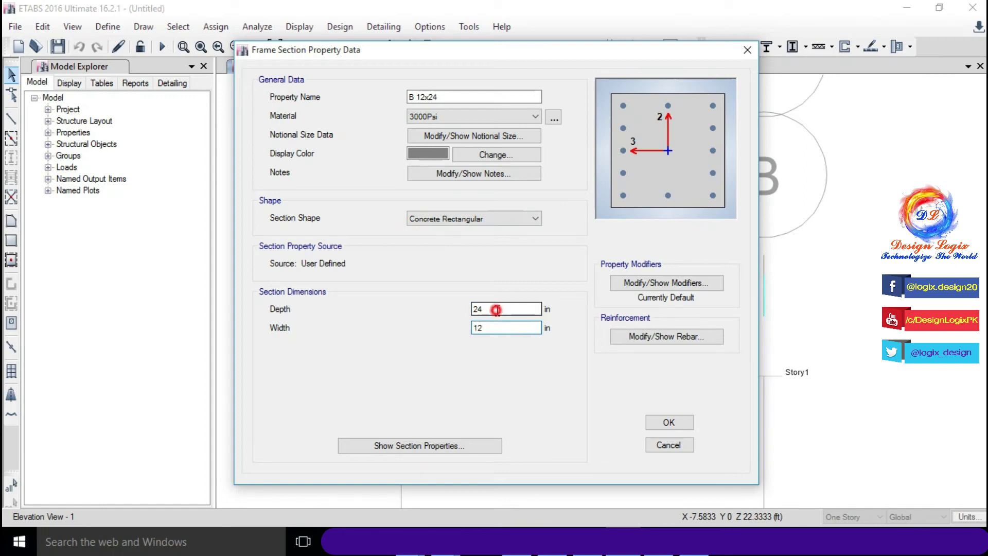
# Keep default stiffness modifiers and set B 12x24 reinforcement to M3 beam design only
pyautogui.click(638, 284)
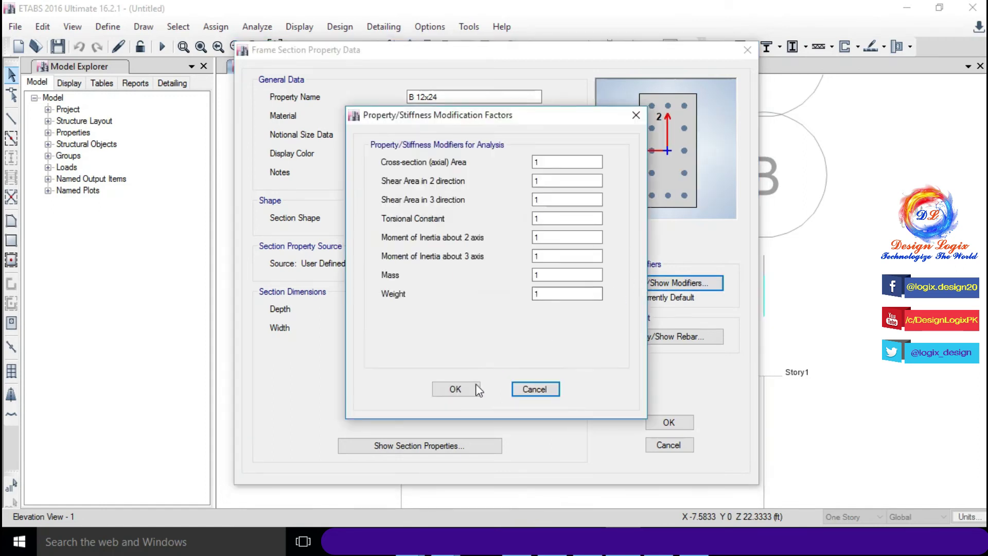
pyautogui.click(455, 388)
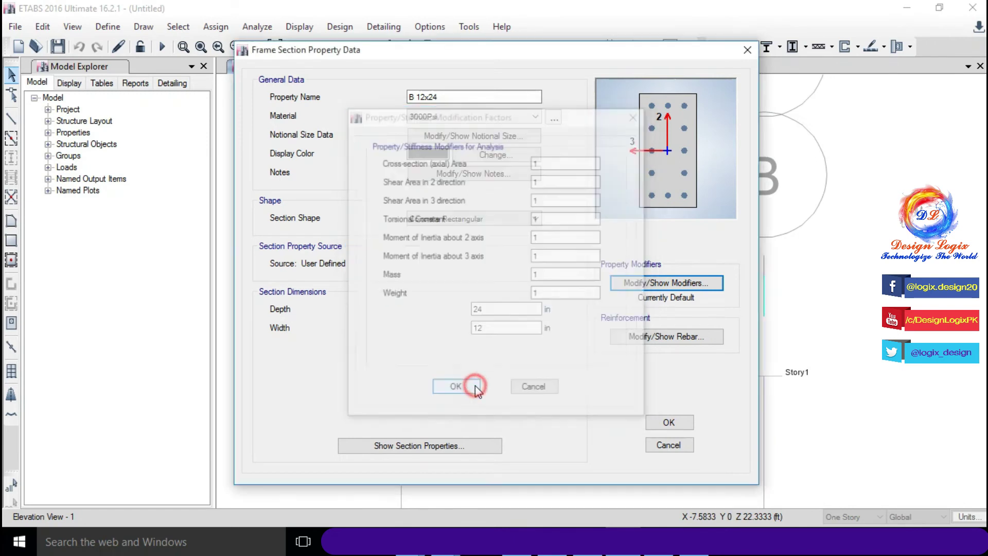
pyautogui.click(638, 337)
pyautogui.click(343, 115)
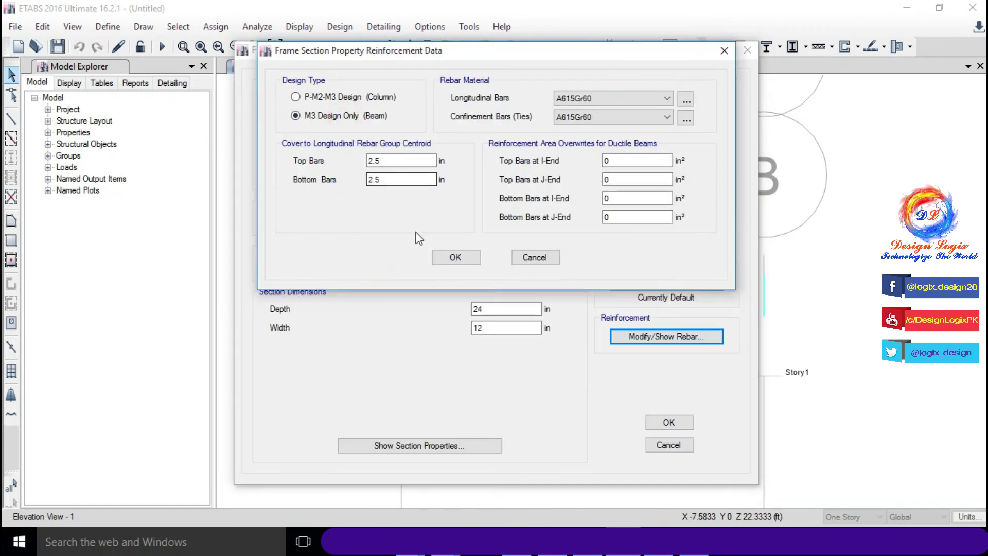
pyautogui.click(456, 258)
# Accept B 12x24 and delete W10X12 so it is the only frame section
pyautogui.click(669, 422)
pyautogui.click(334, 237)
pyautogui.click(607, 231)
pyautogui.click(530, 322)
pyautogui.click(572, 413)
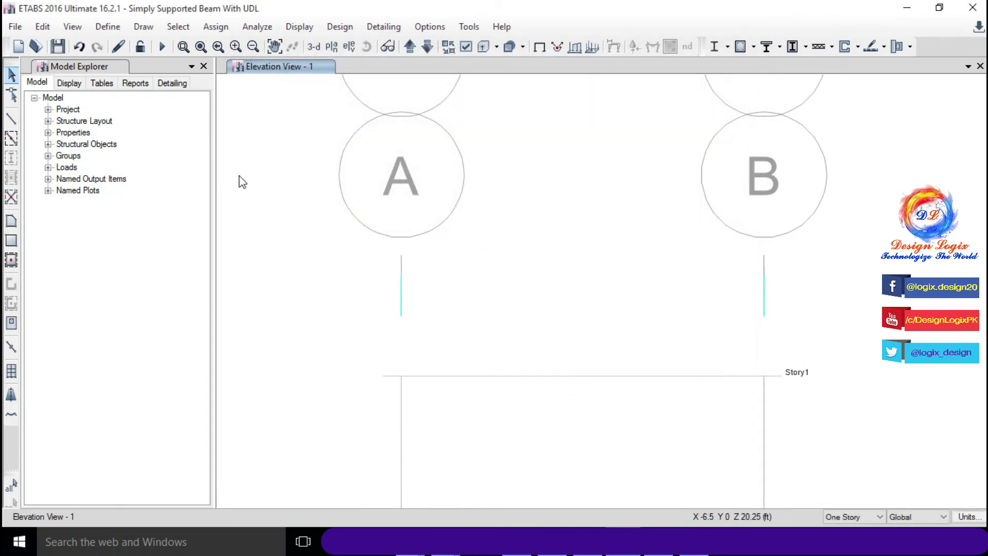
# Change the Dead load pattern's self-weight multiplier to 0
pyautogui.click(109, 27)
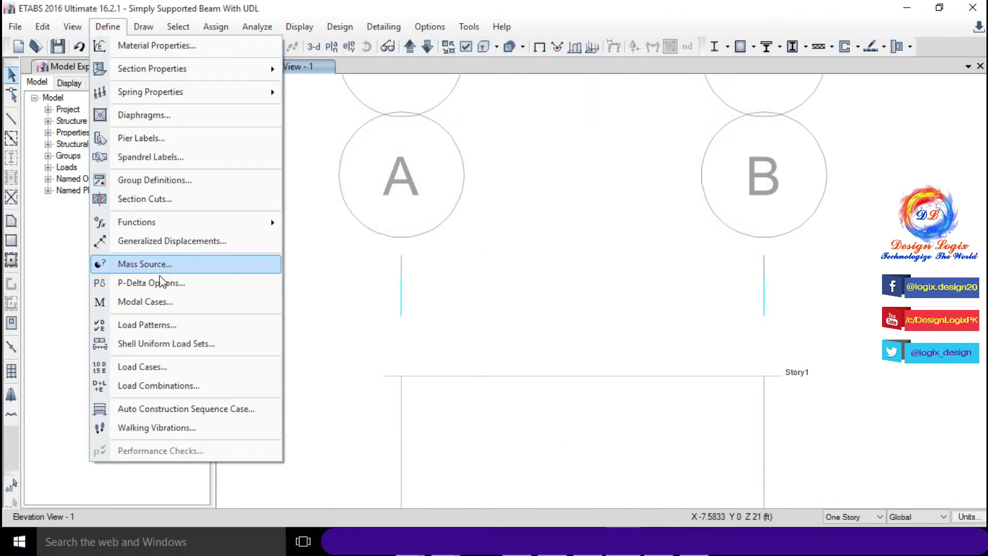
pyautogui.click(172, 325)
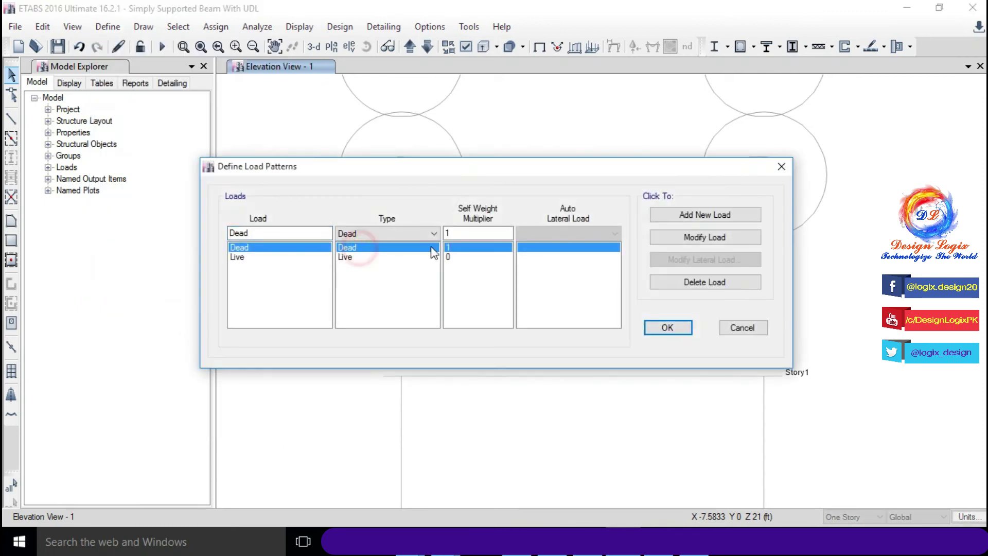
pyautogui.click(444, 233)
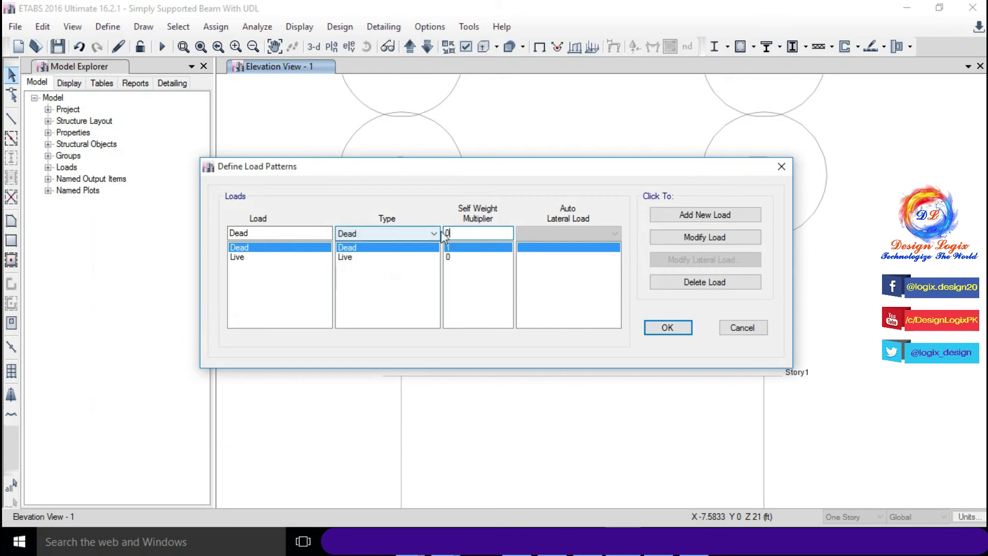
pyautogui.click(663, 239)
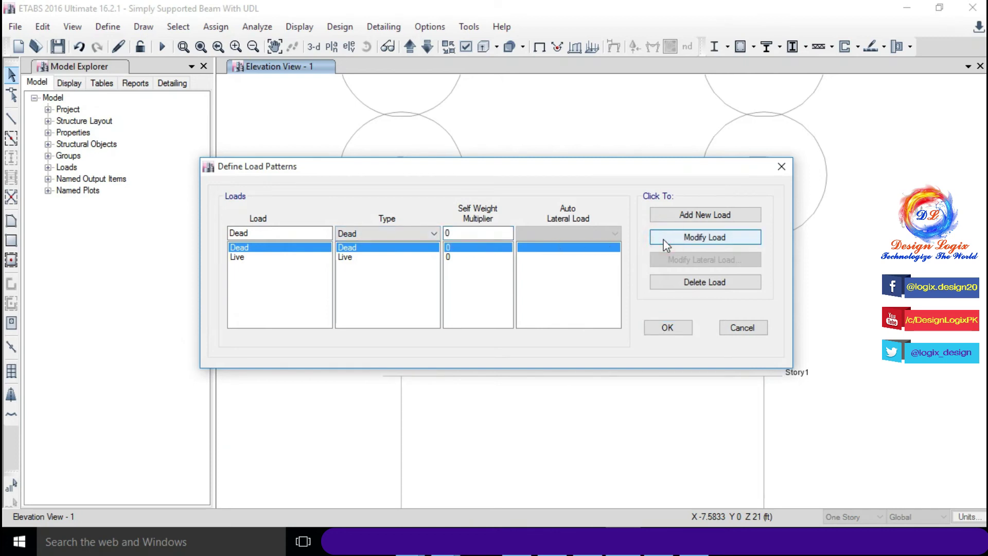
pyautogui.click(670, 328)
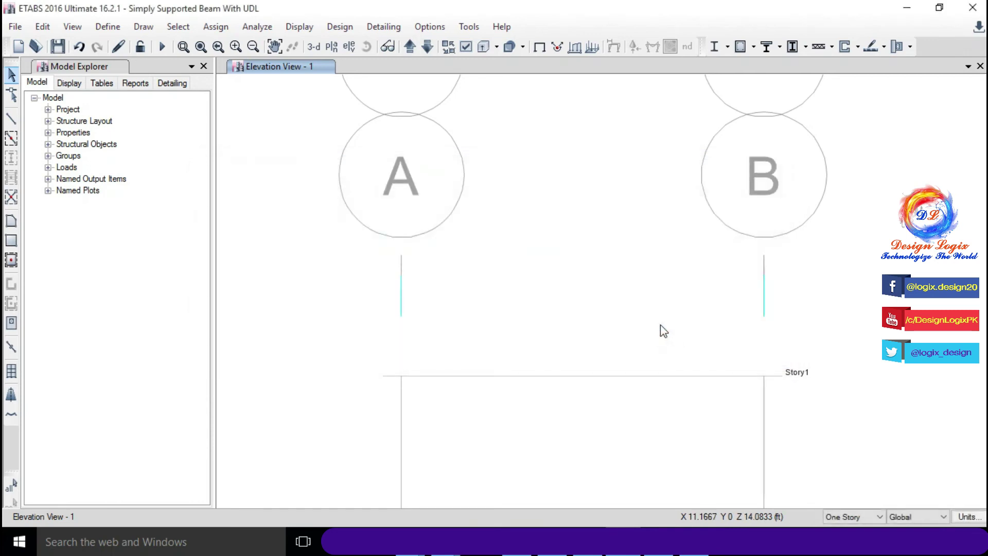
# Save the model and draw a 15 ft beam from grid A to grid B at Story1
pyautogui.click(59, 48)
pyautogui.click(143, 26)
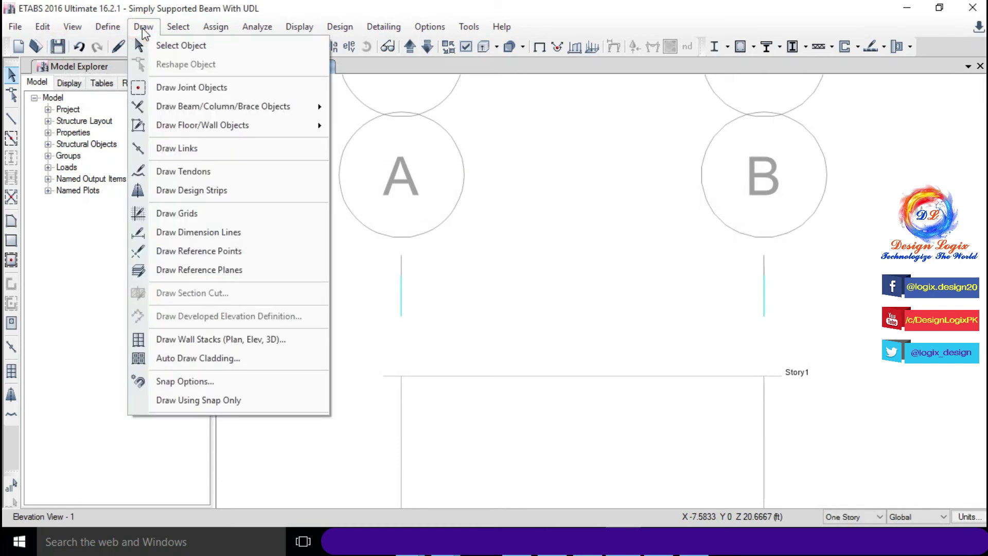
pyautogui.moveTo(267, 106)
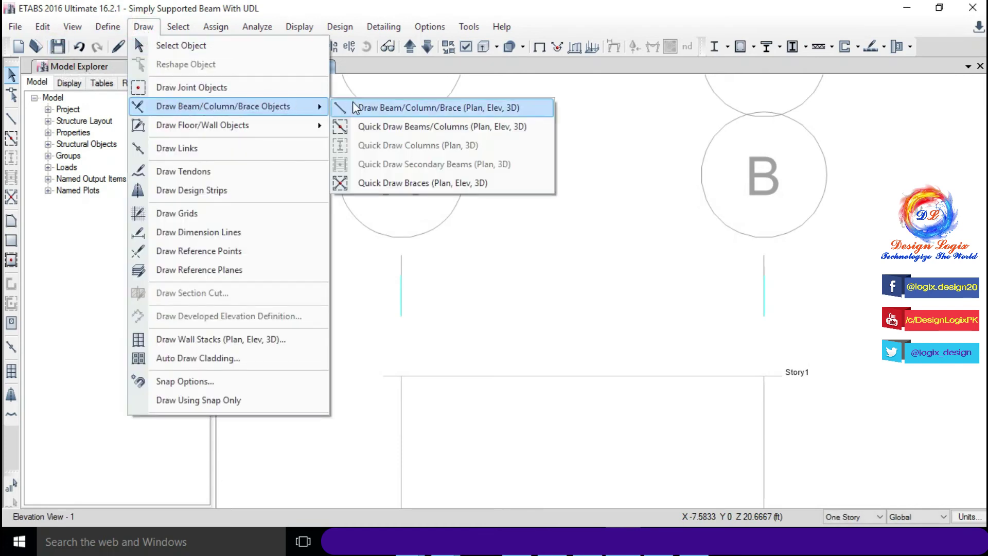
pyautogui.click(364, 109)
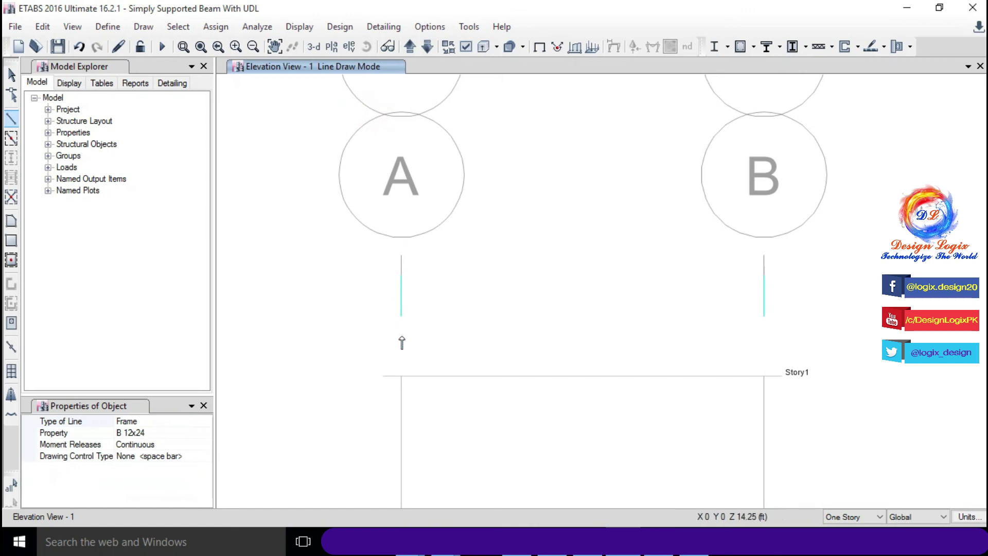
pyautogui.click(402, 376)
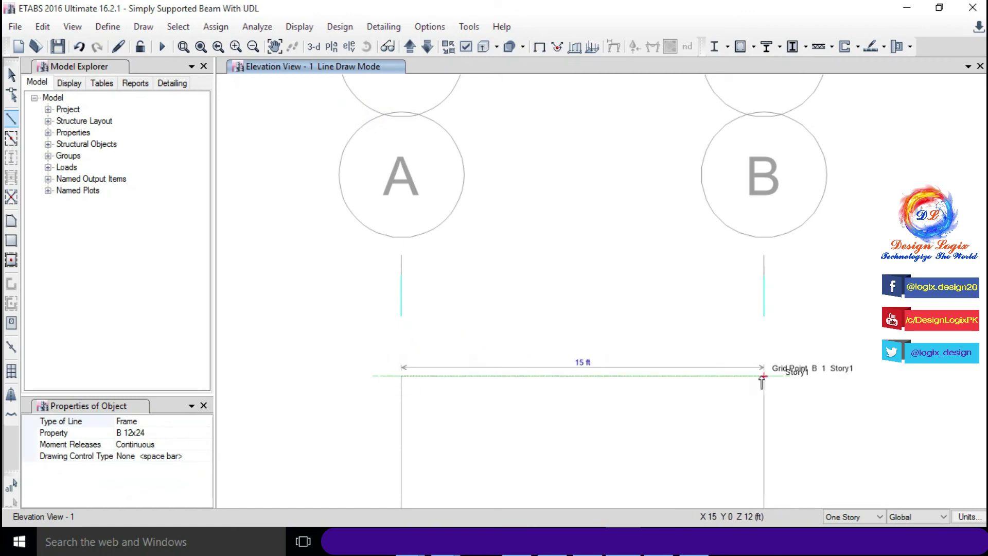
pyautogui.click(764, 376)
# Assign a pinned restraint to the joint at grid A
pyautogui.click(178, 27)
pyautogui.moveTo(205, 47)
pyautogui.click(380, 46)
pyautogui.moveTo(378, 358)
pyautogui.mouseDown()
pyautogui.moveTo(416, 399)
pyautogui.moveTo(411, 385)
pyautogui.mouseUp()
pyautogui.click(216, 27)
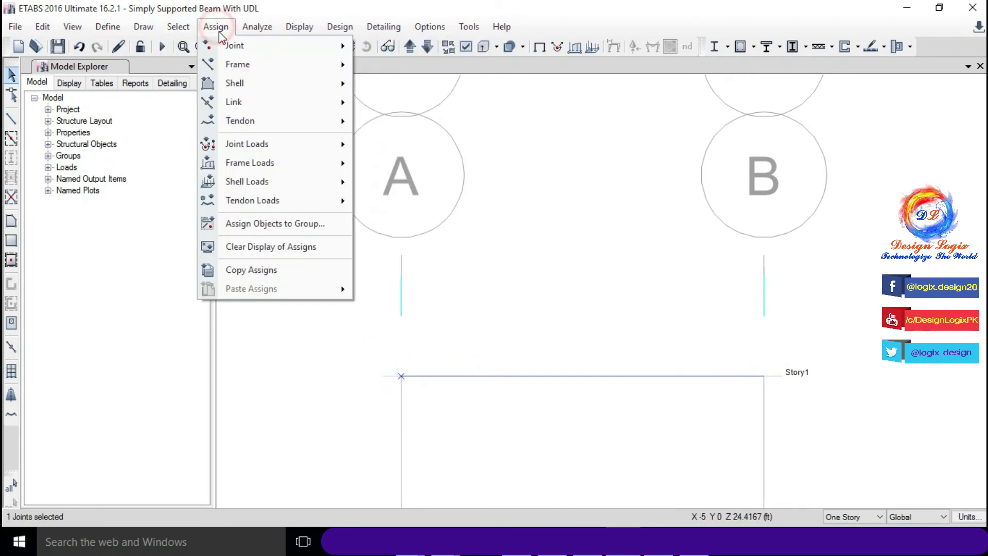
pyautogui.moveTo(232, 46)
pyautogui.click(399, 46)
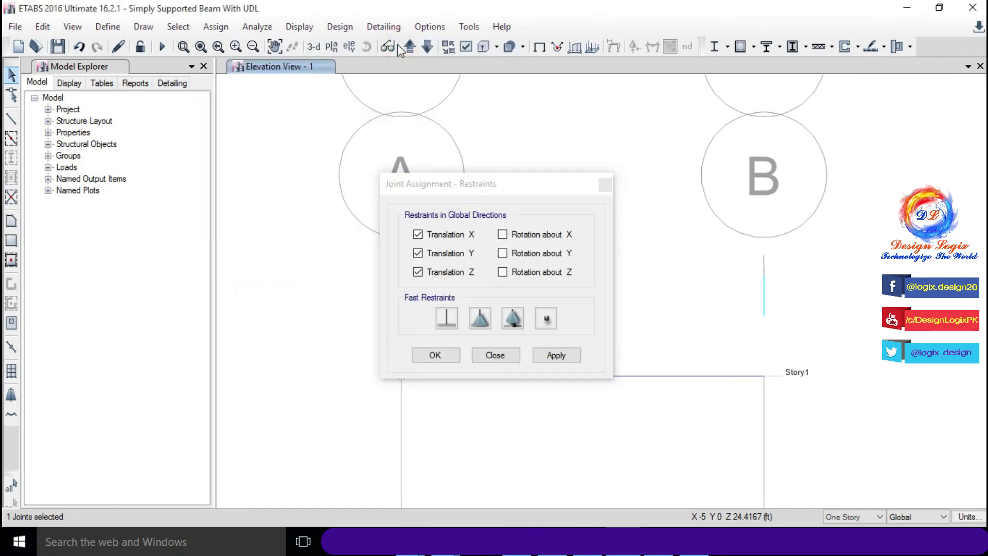
pyautogui.click(481, 319)
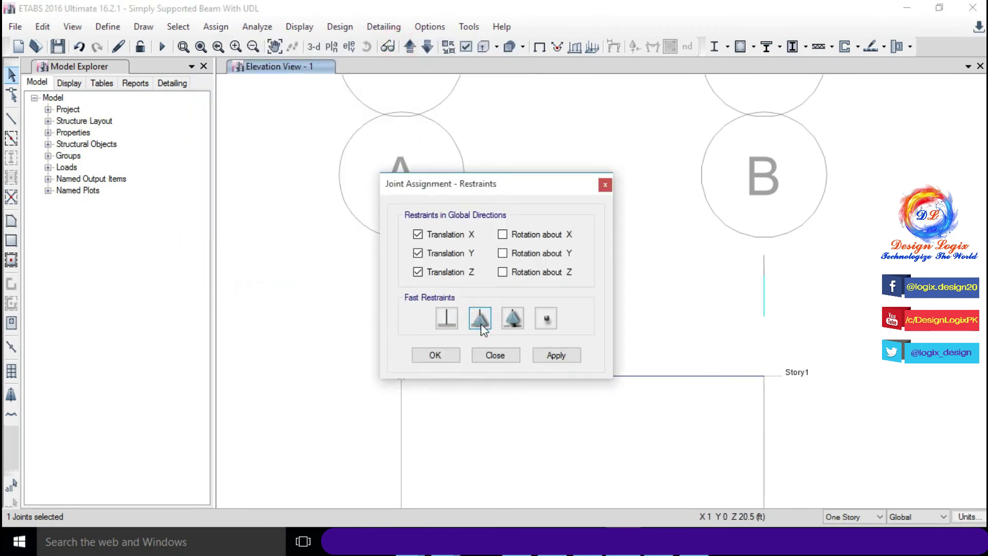
pyautogui.click(455, 356)
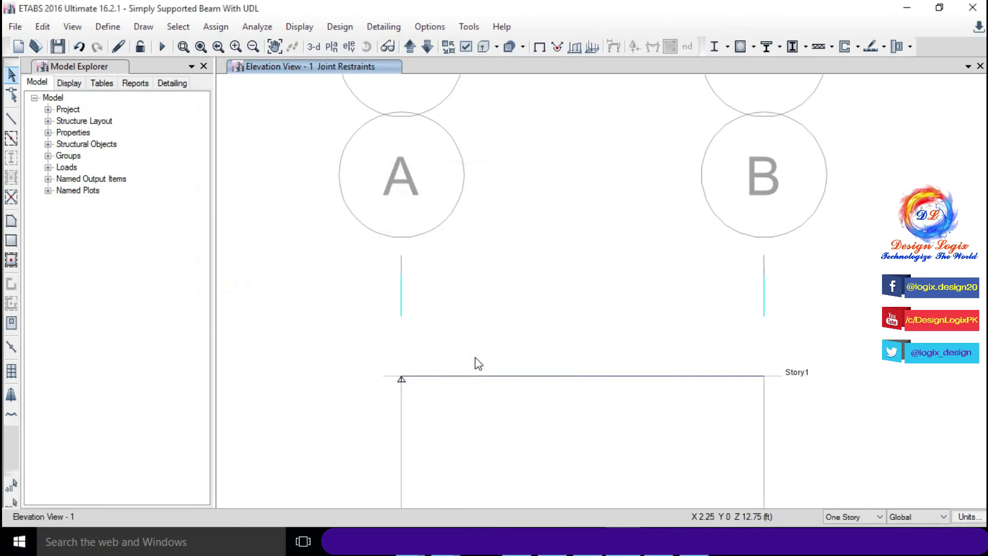
# Assign a roller restraint to the joint at grid B
pyautogui.moveTo(751, 370); pyautogui.dragTo(776, 395)
pyautogui.click(220, 32)
pyautogui.moveTo(233, 46)
pyautogui.click(392, 47)
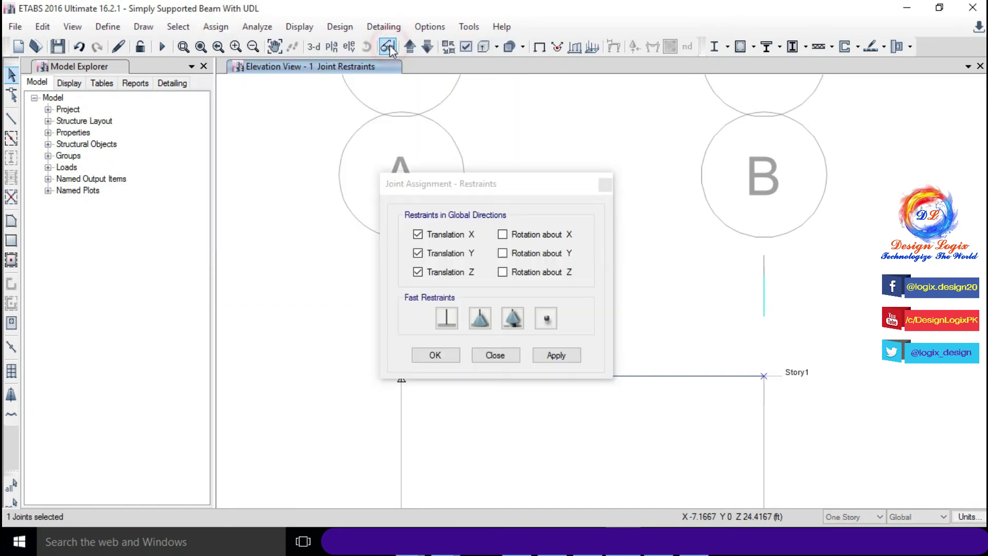
pyautogui.click(514, 319)
pyautogui.click(445, 356)
# Apply a 1 kip/ft uniform distributed Dead load along the entire beam
pyautogui.moveTo(489, 387); pyautogui.dragTo(475, 361)
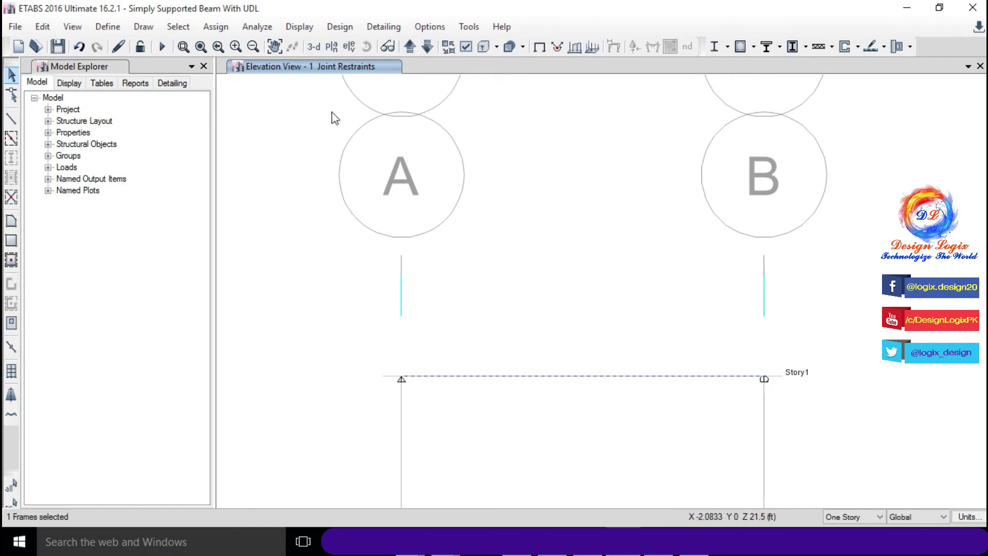
pyautogui.click(217, 28)
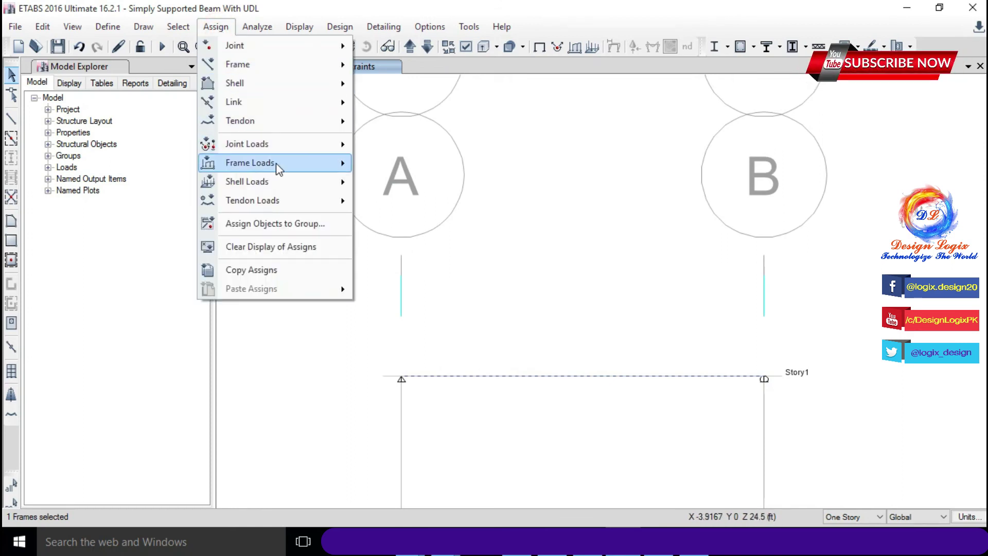
pyautogui.moveTo(330, 163)
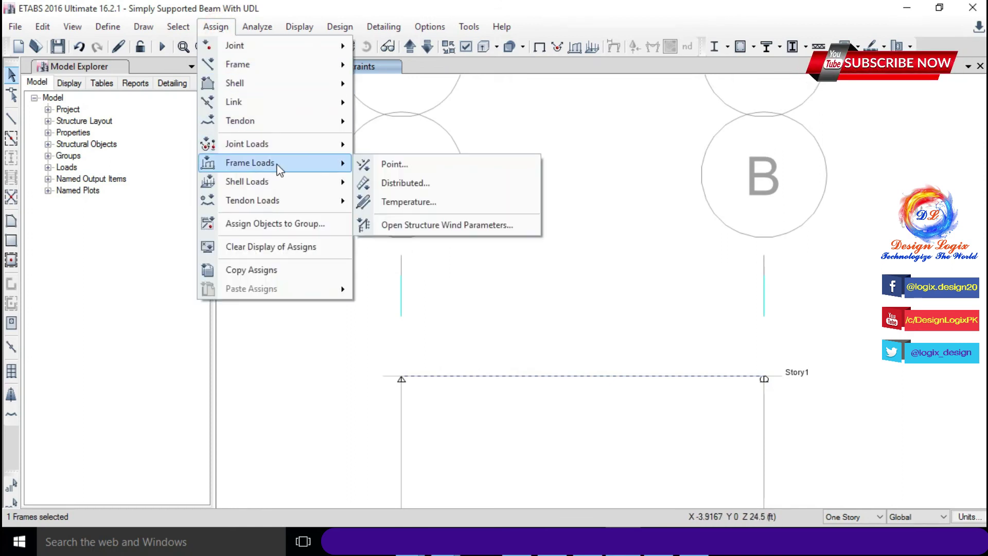
pyautogui.click(412, 183)
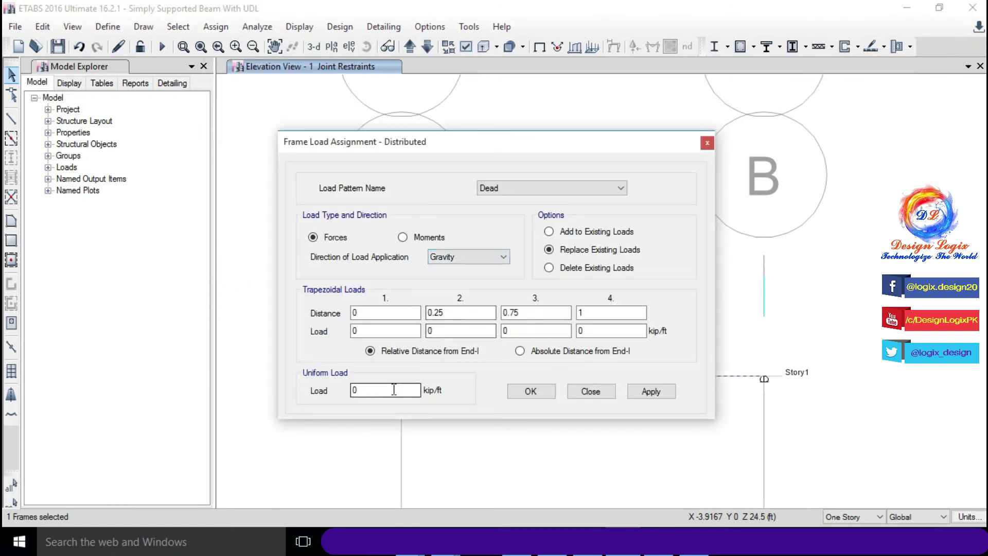
pyautogui.doubleClick(358, 390)
pyautogui.click(522, 393)
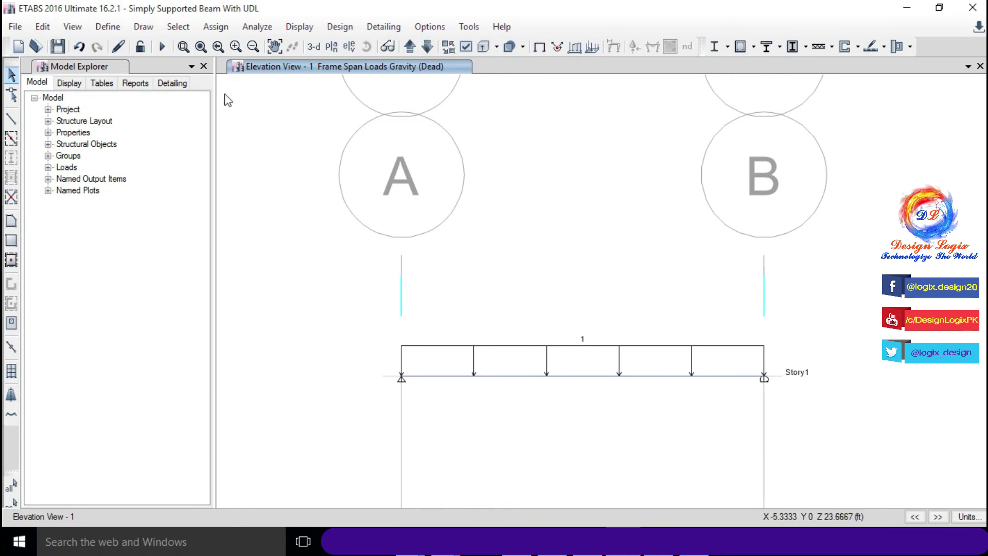
# Save the model and run the analysis
pyautogui.click(57, 46)
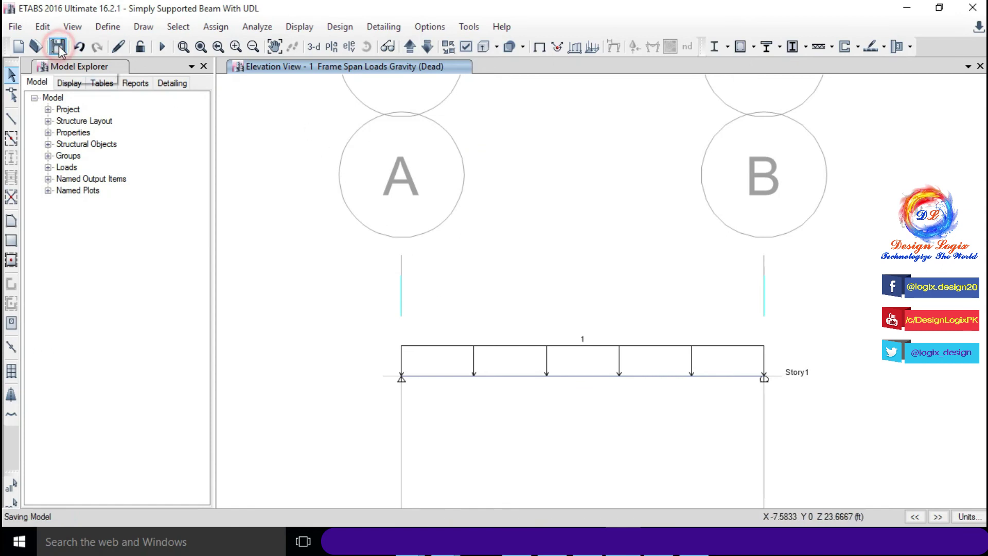
pyautogui.click(259, 28)
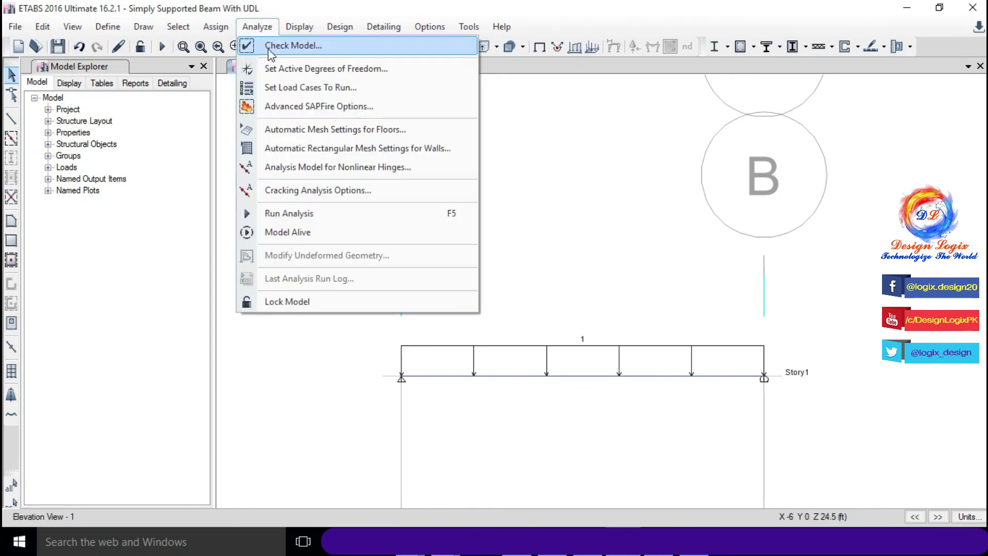
pyautogui.click(307, 214)
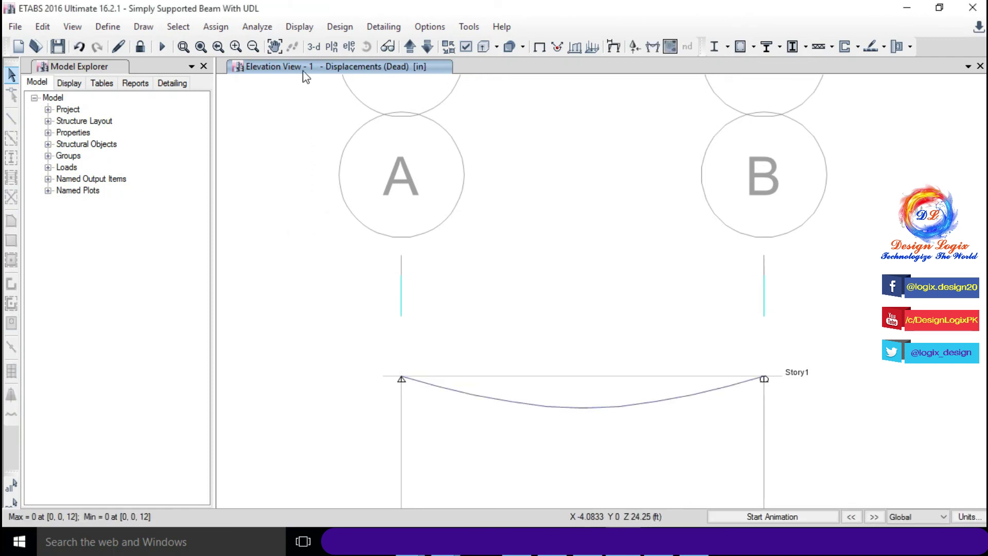
# Display Fz support reactions, showing 7.5 kip at both the left and right supports
pyautogui.click(301, 31)
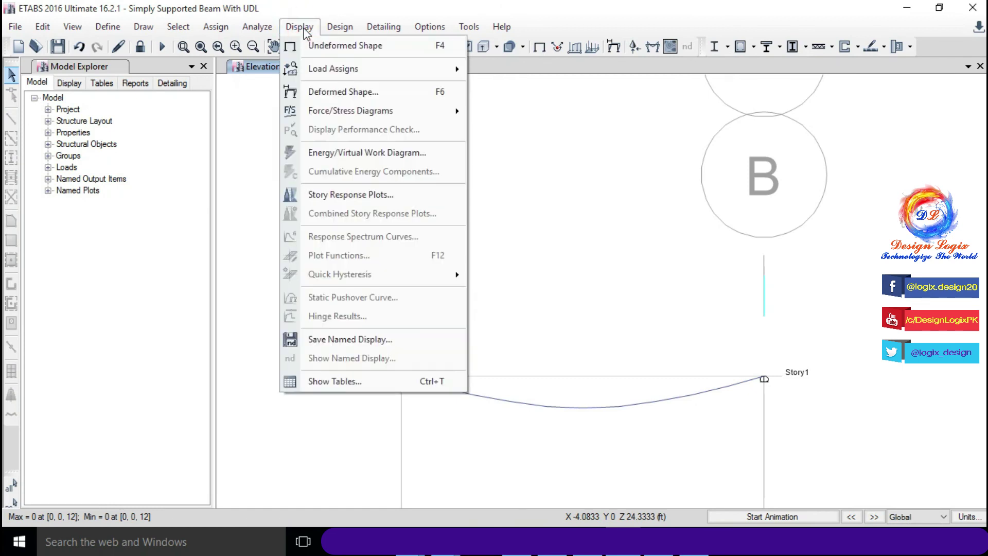
pyautogui.moveTo(363, 113)
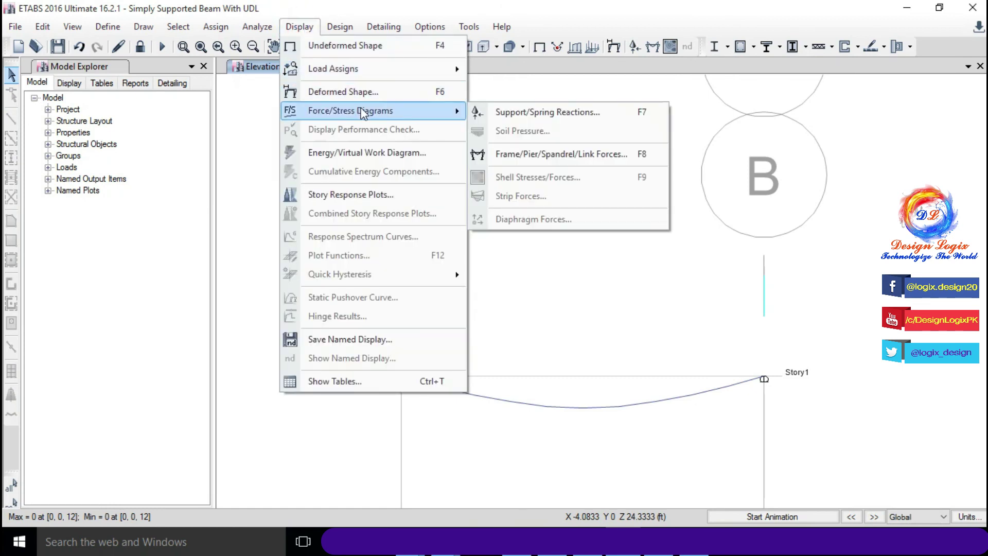
pyautogui.click(506, 115)
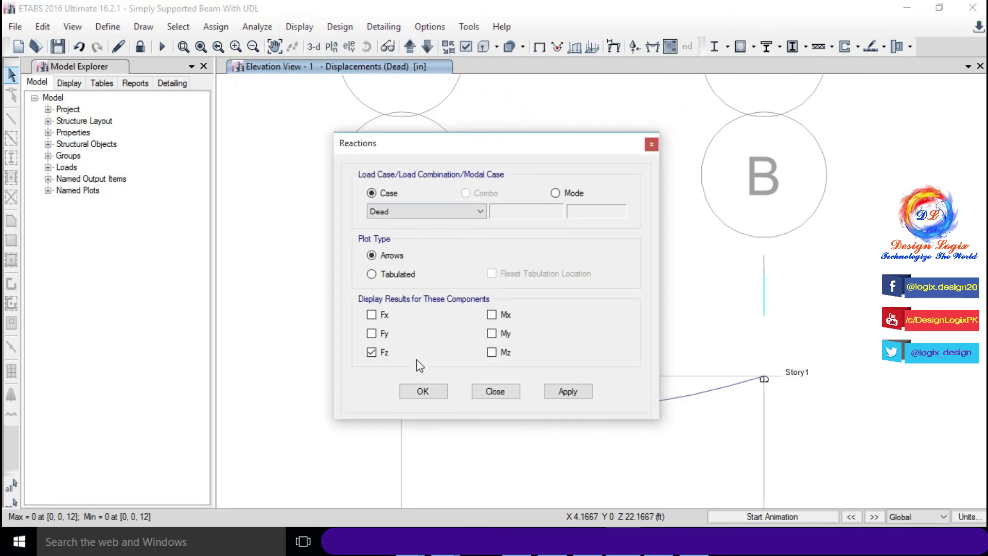
pyautogui.click(423, 391)
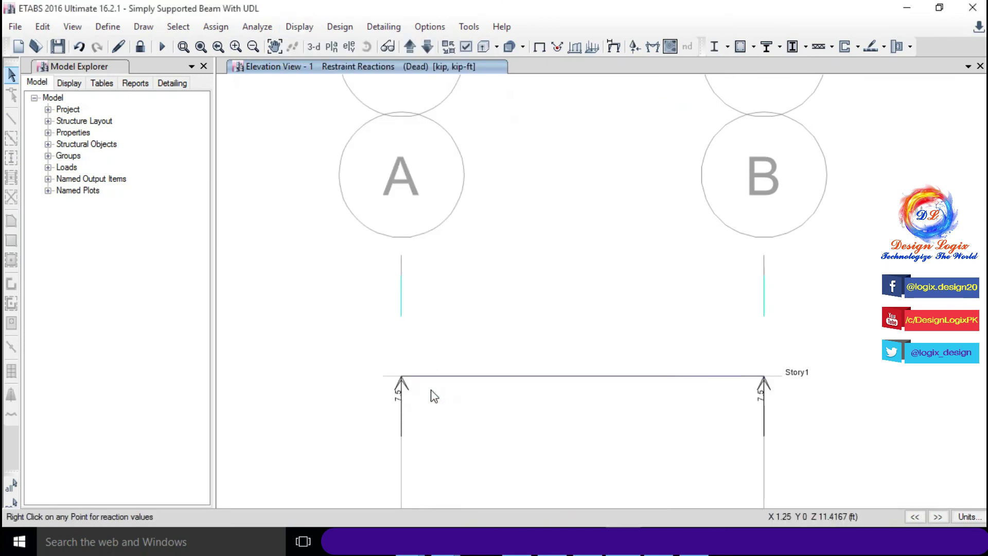
pyautogui.rightClick(402, 379)
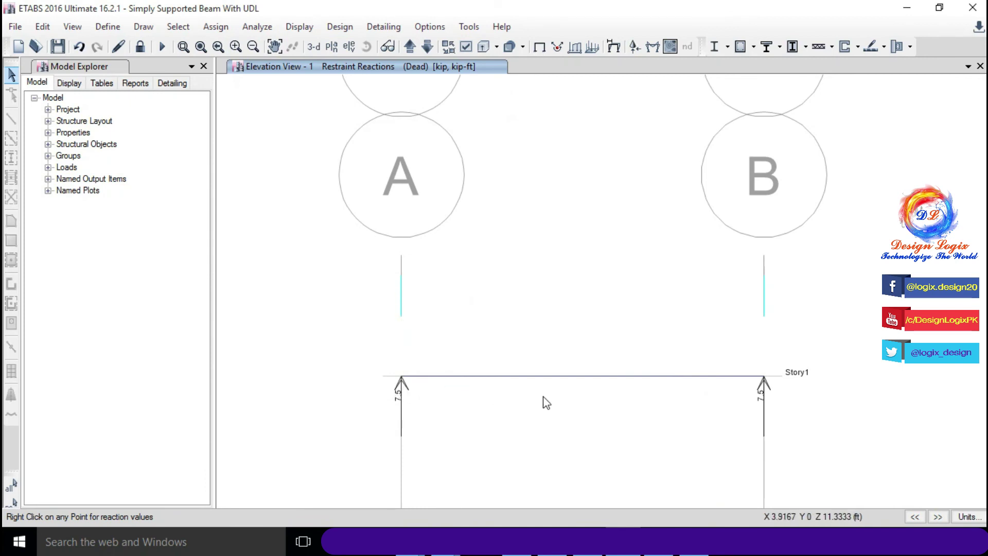
pyautogui.rightClick(765, 381)
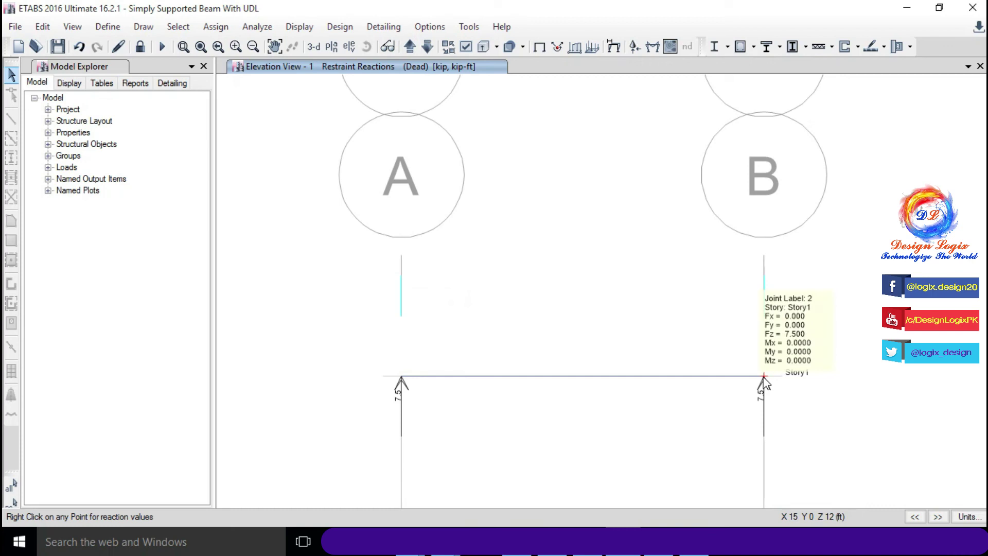
# Display the Dead-case Moment 3-3 diagram along the beam
pyautogui.click(310, 30)
pyautogui.moveTo(371, 116)
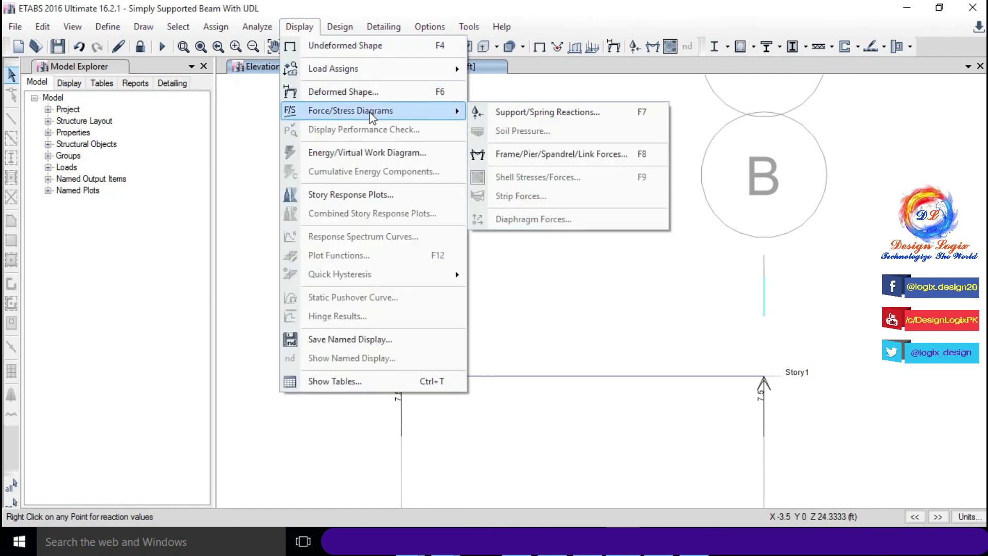
pyautogui.click(513, 154)
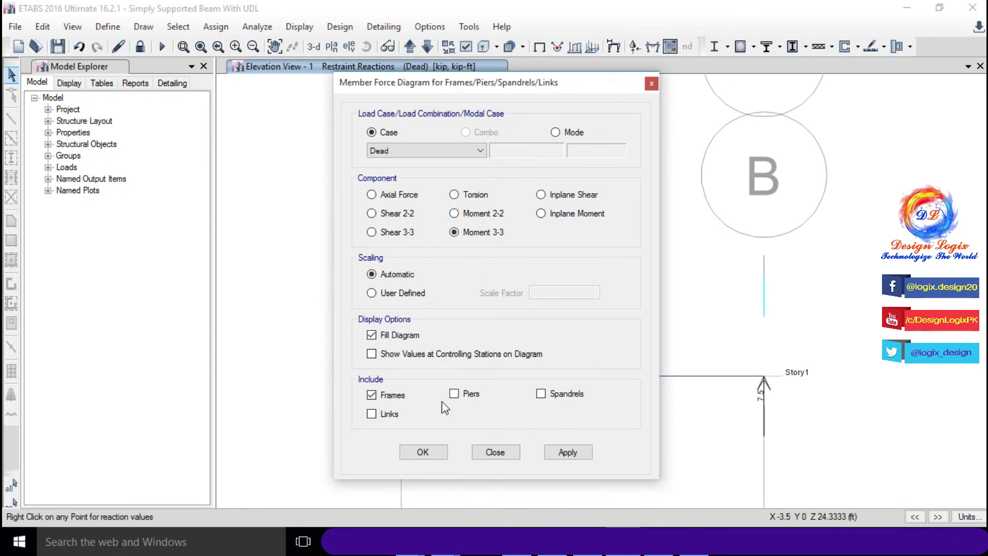
pyautogui.click(428, 452)
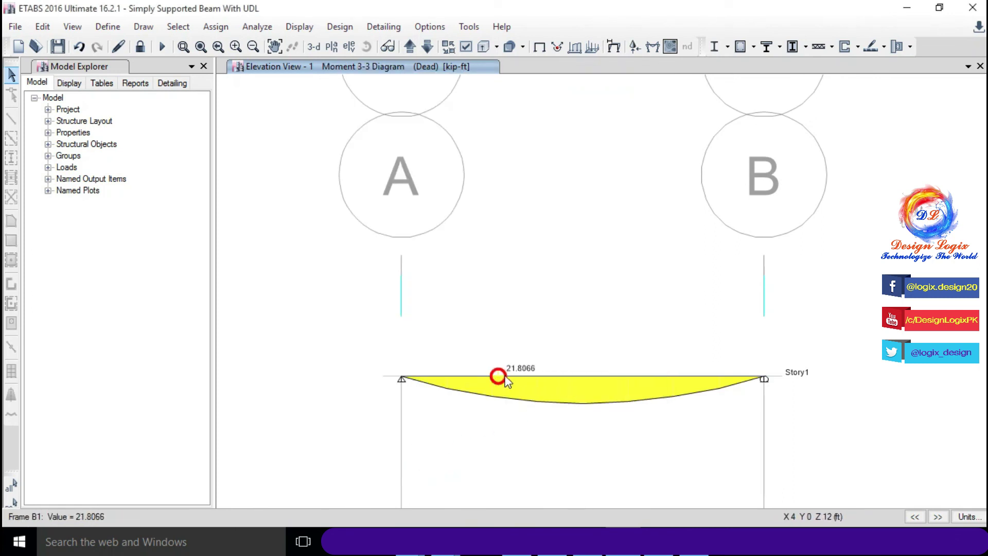
# Read beam B1's detailed diagram values at 7.5 ft: zero shear, 28.1250 kip-ft moment, 0.026062 in deflection
pyautogui.rightClick(677, 376)
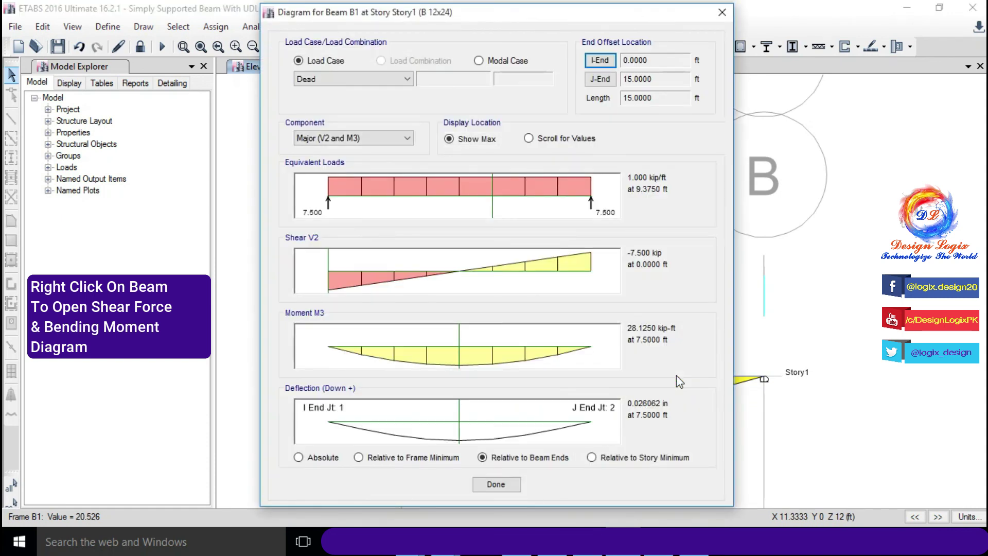
pyautogui.click(529, 138)
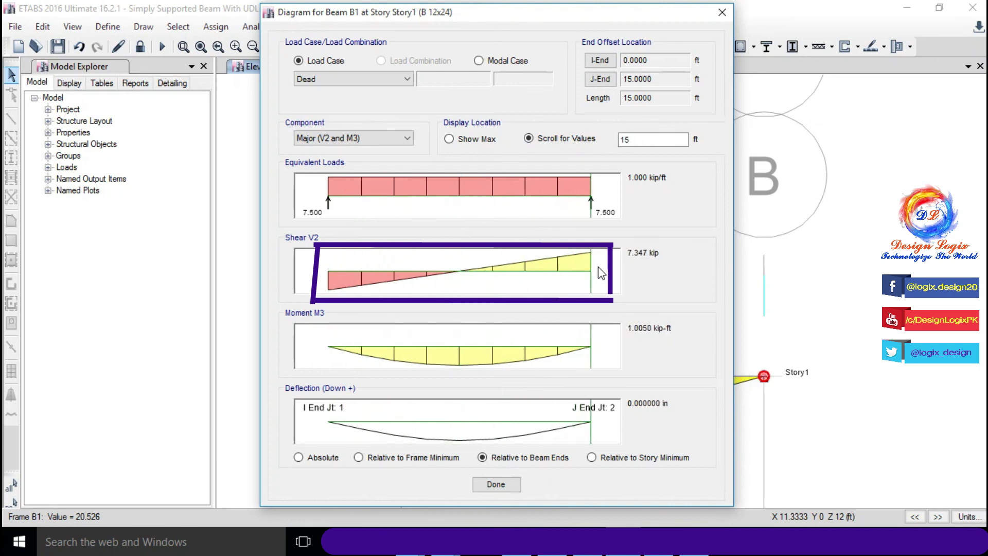
pyautogui.doubleClick(629, 139)
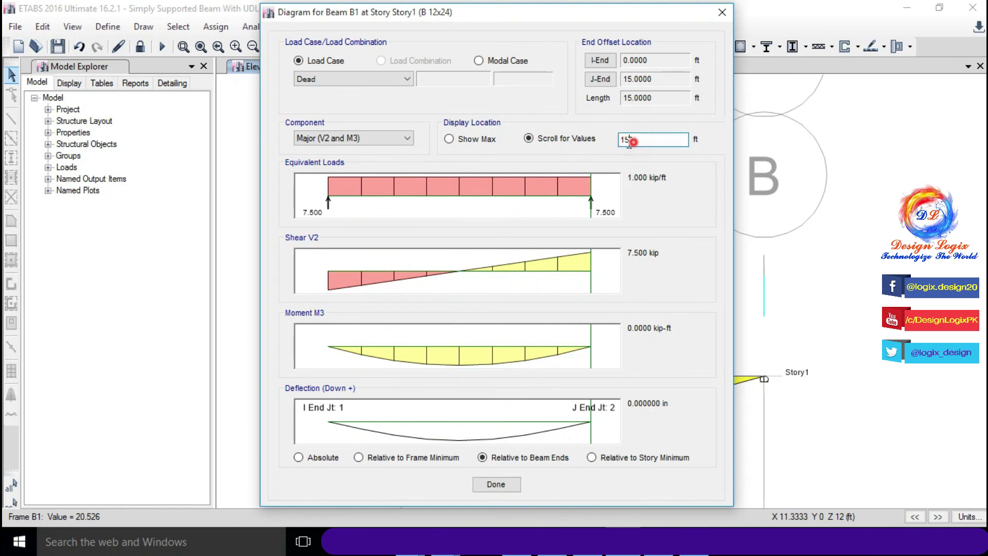
pyautogui.write('7.5')
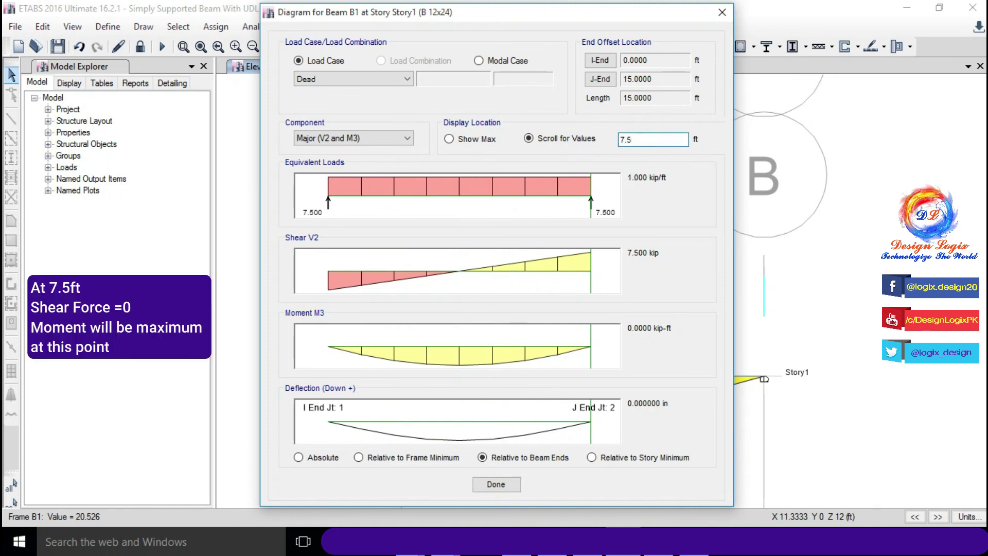
pyautogui.press('Tab')
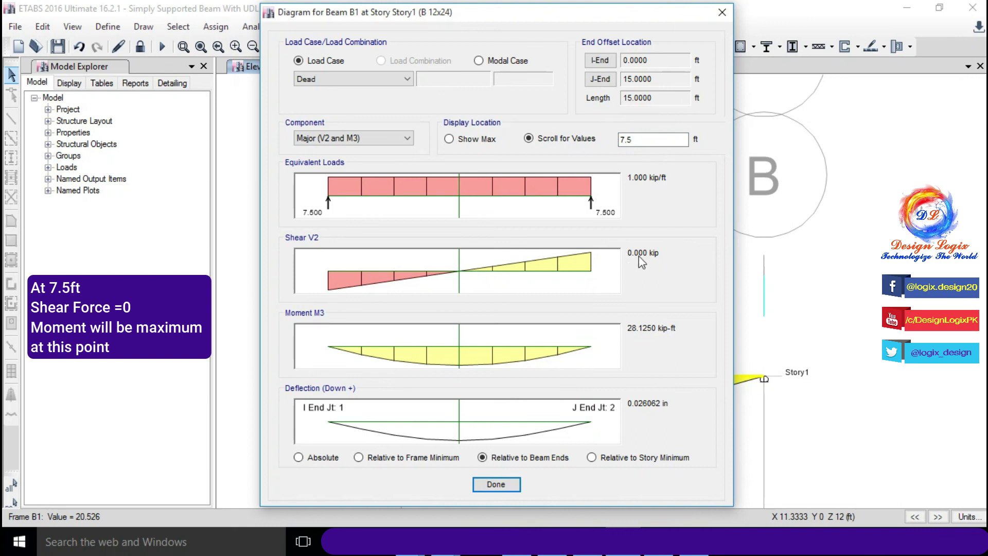